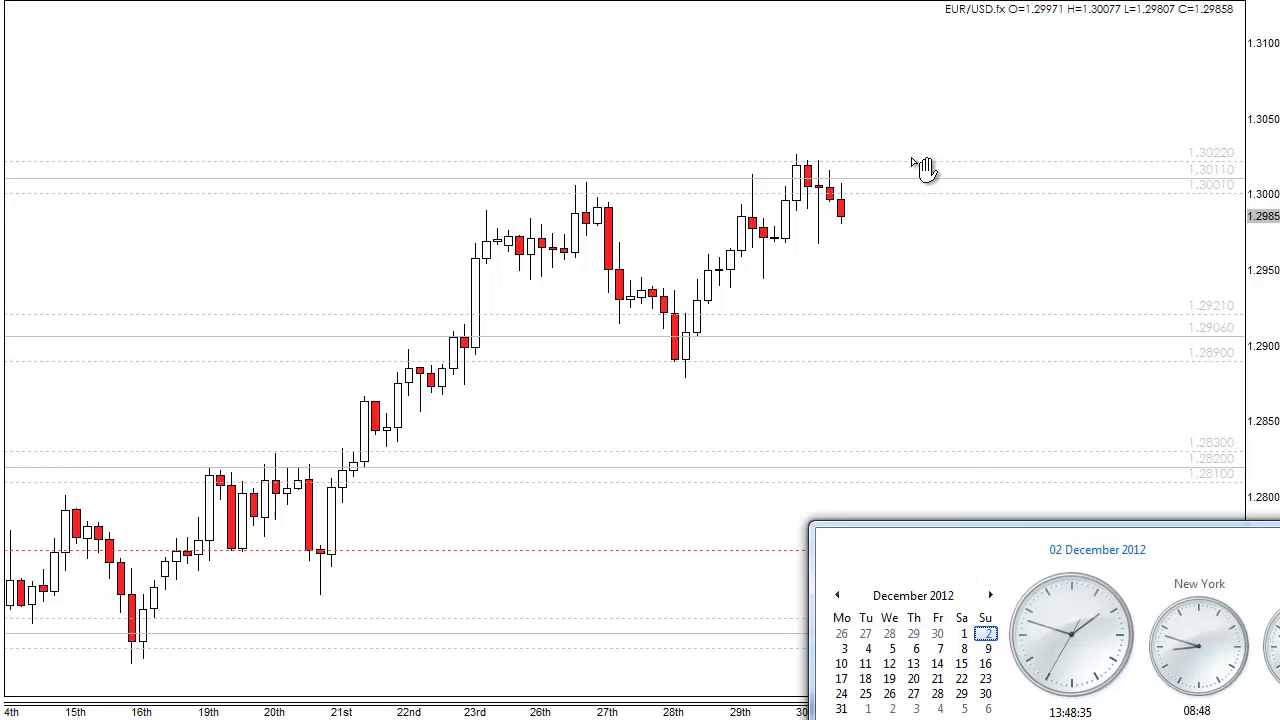
Dismiss the clock flyout, pan the chart up to 1.3150, and draw a red line from the latest candle.
click(915, 110)
drag(915, 110, 934, 229)
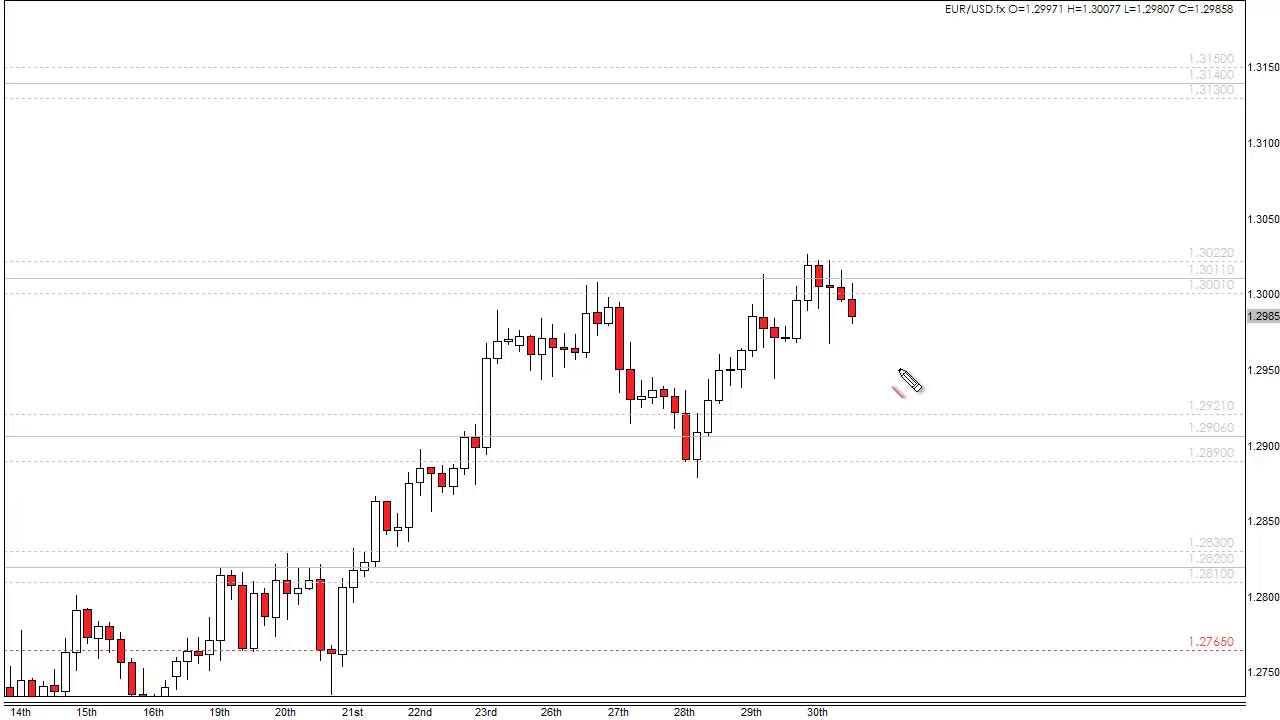
drag(848, 317, 888, 319)
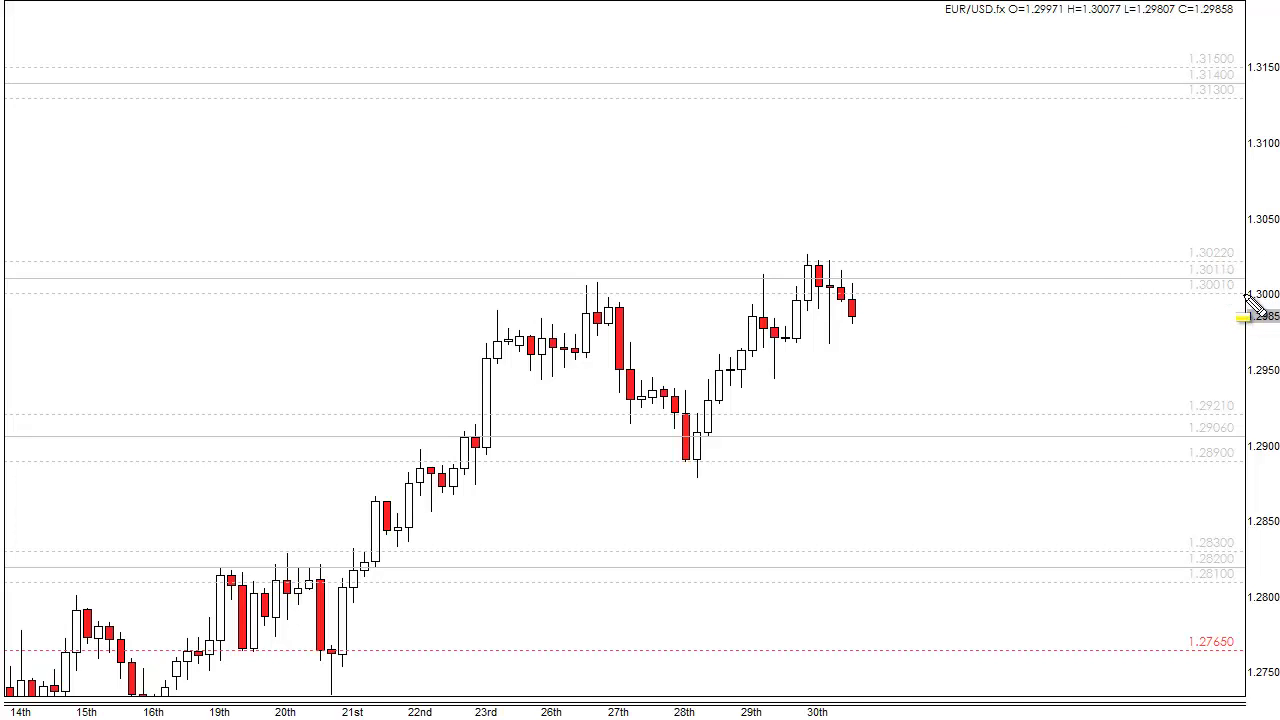
Highlight 1.3000–1.3022 in yellow across the full chart width, then extend the band higher.
drag(1255, 303, 18, 275)
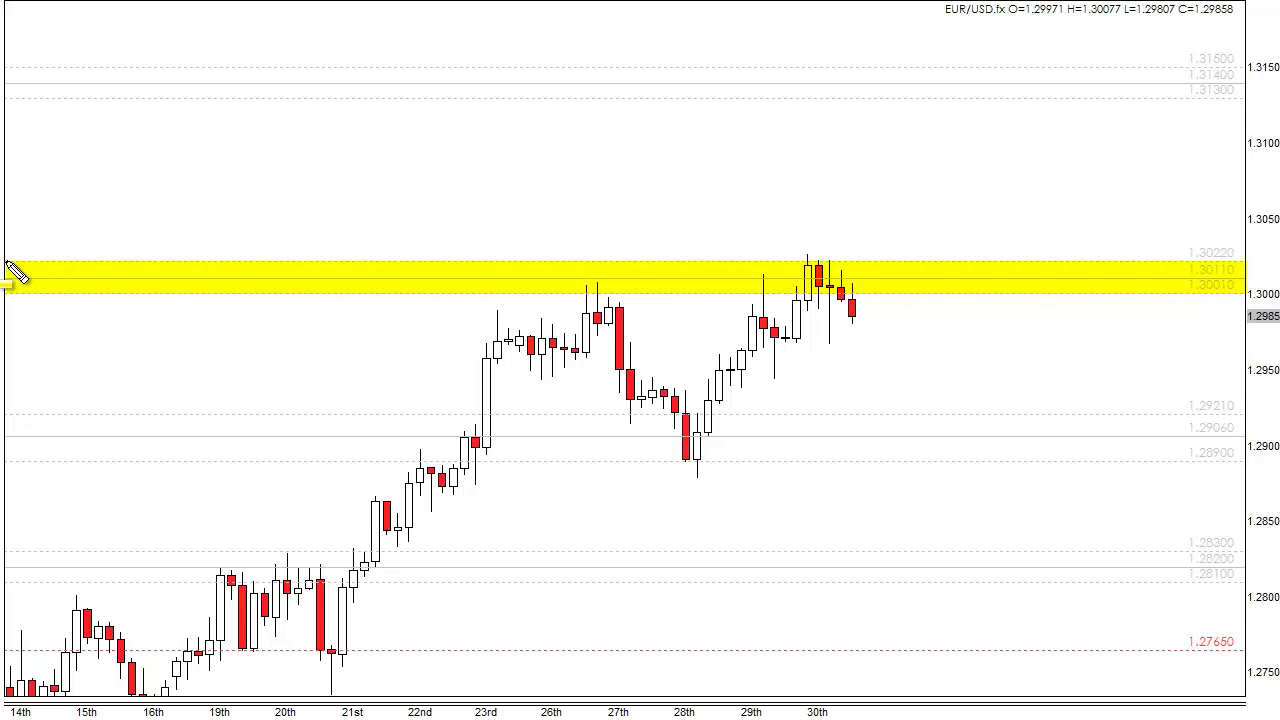
drag(1253, 270, 5, 236)
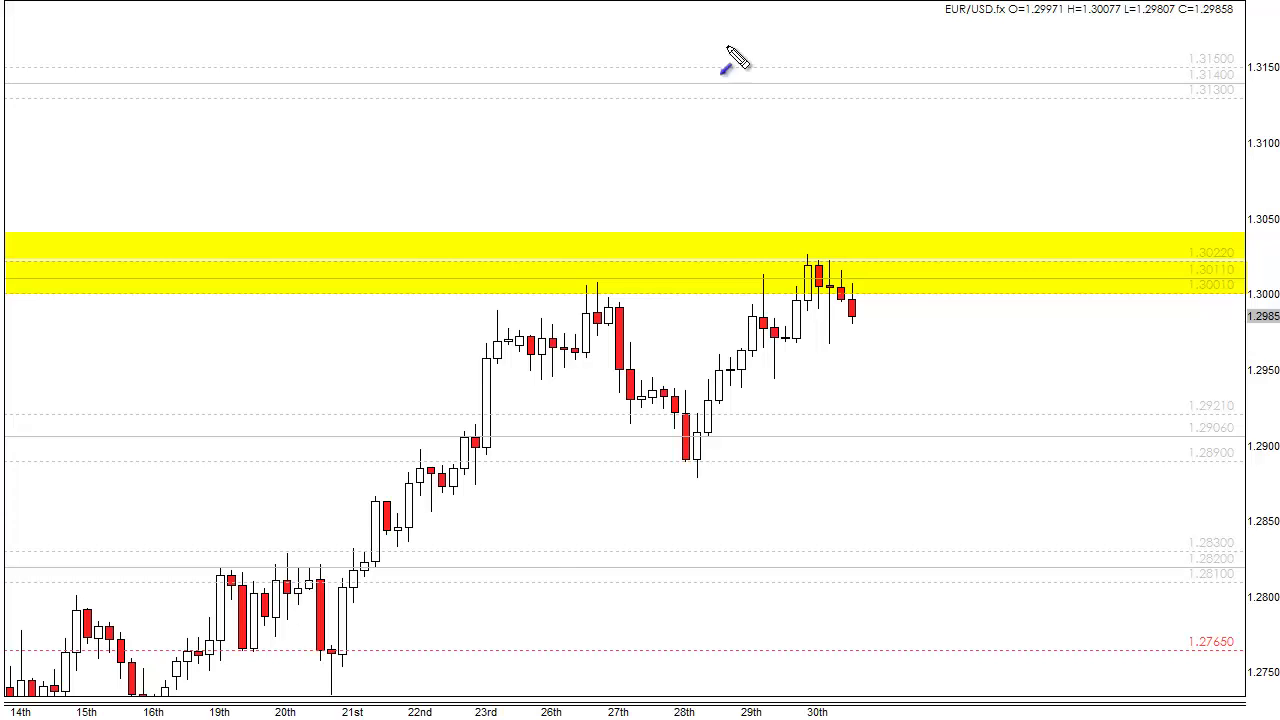
Draw a blue arrow from the 22nd low up to the yellow zone, redoing the first attempt.
mouse_move(464, 482)
mouse_down()
mouse_move(540, 320)
mouse_move(565, 303)
mouse_move(588, 311)
mouse_move(685, 460)
mouse_move(785, 265)
mouse_move(841, 280)
mouse_move(858, 335)
mouse_up()
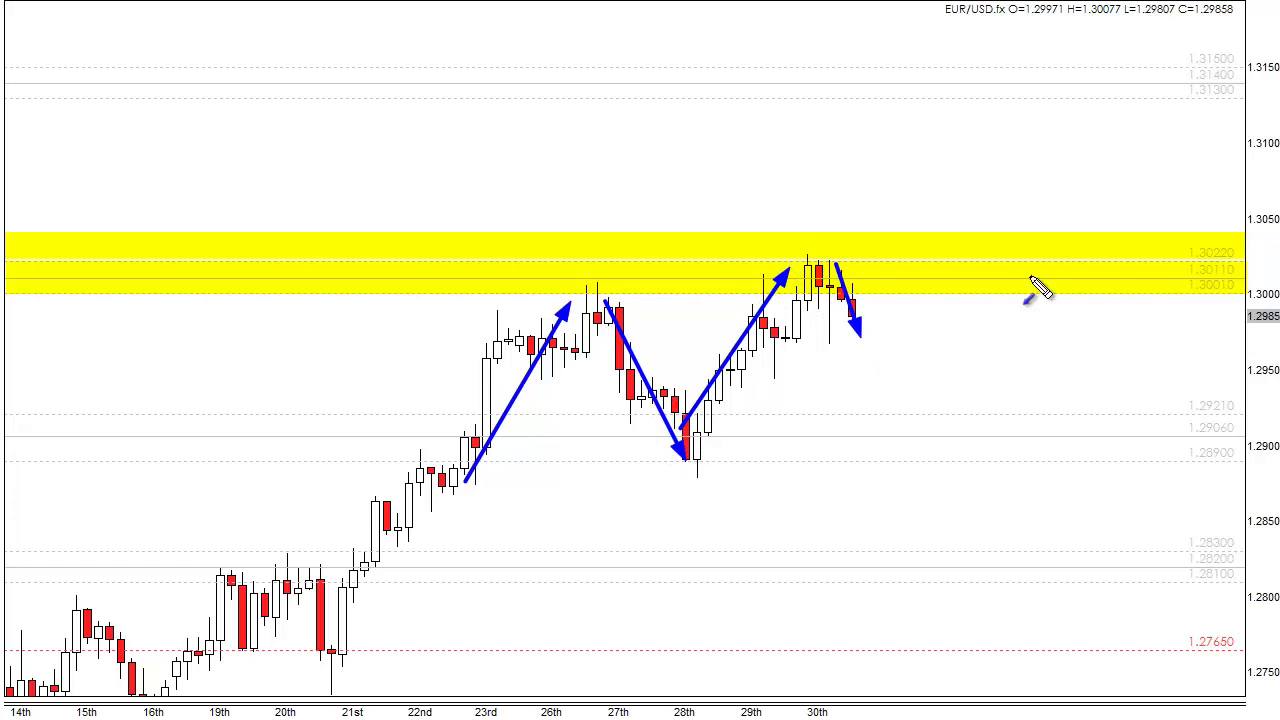
key(ctrl+z)
key(ctrl+z)
key(ctrl+z)
key(ctrl+z)
key(ctrl+z)
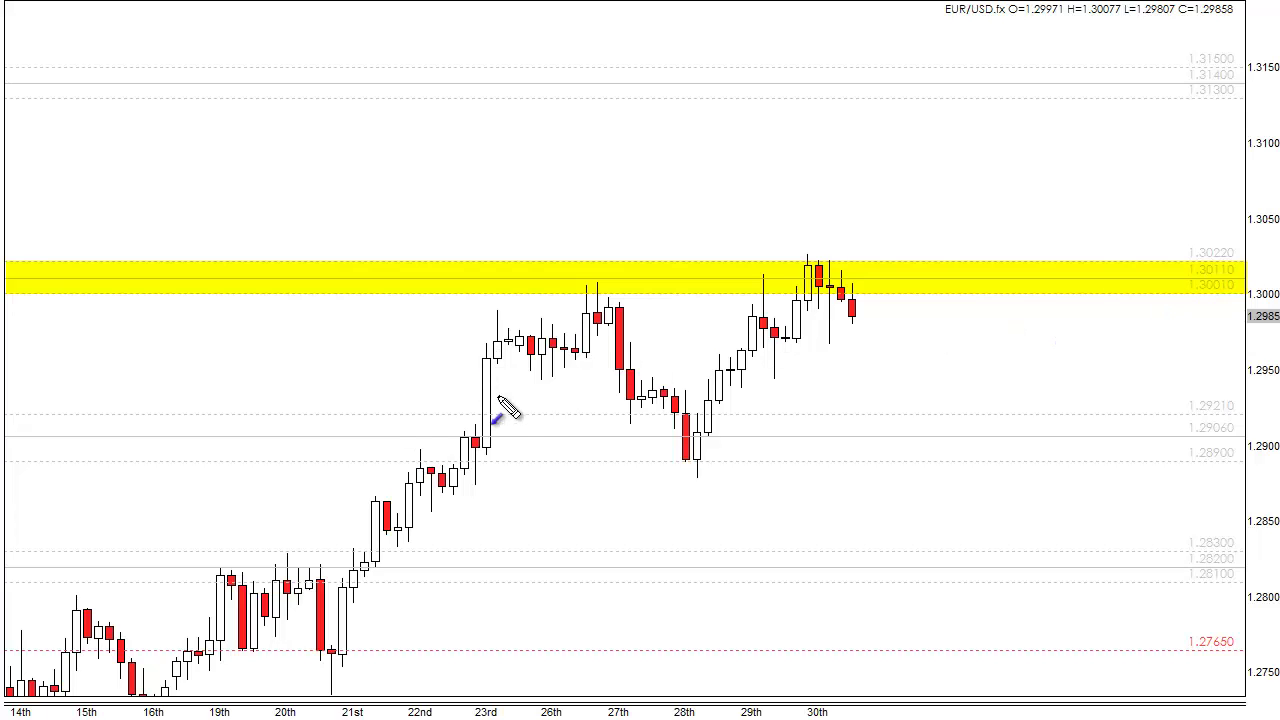
mouse_move(455, 477)
mouse_down()
mouse_move(598, 276)
mouse_move(677, 449)
mouse_move(778, 276)
mouse_move(868, 330)
mouse_up()
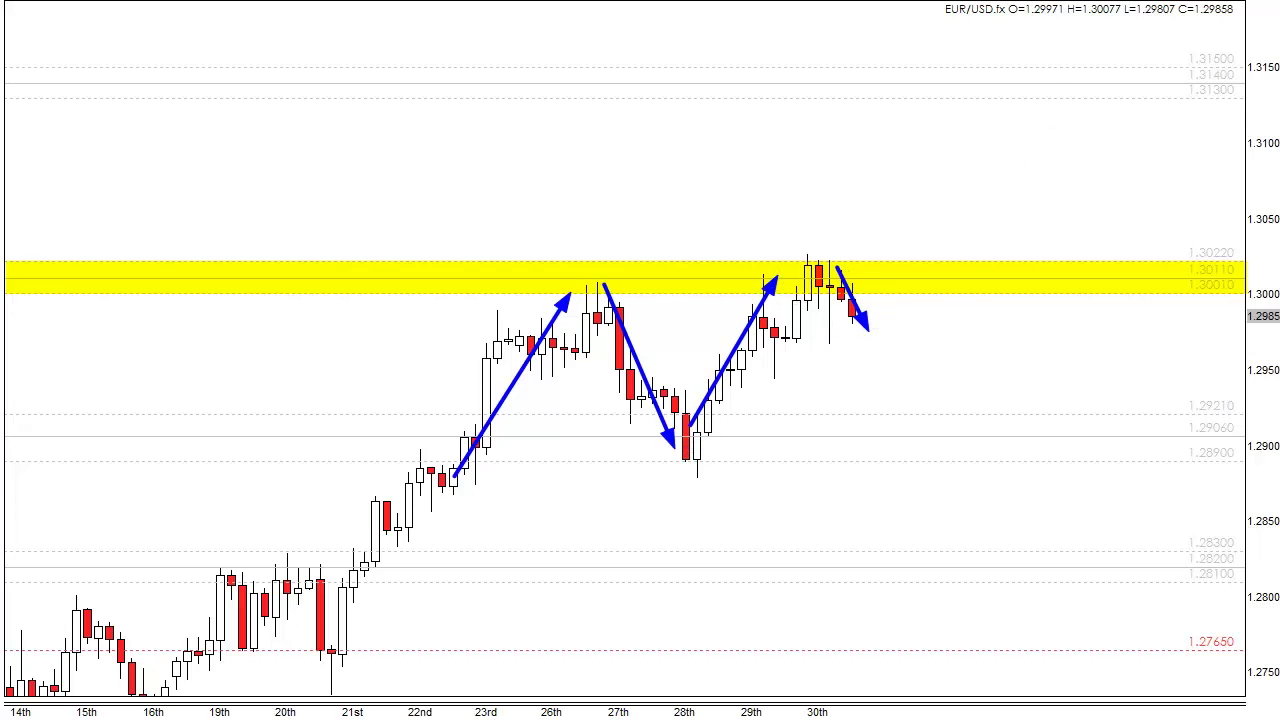
Mark the 30th and 27th peaks with red X marks, then clear all drawings.
mouse_move(806, 262)
mouse_down()
mouse_move(830, 284)
mouse_move(810, 282)
mouse_up()
mouse_move(585, 268)
mouse_down()
mouse_move(609, 296)
mouse_move(572, 308)
mouse_up()
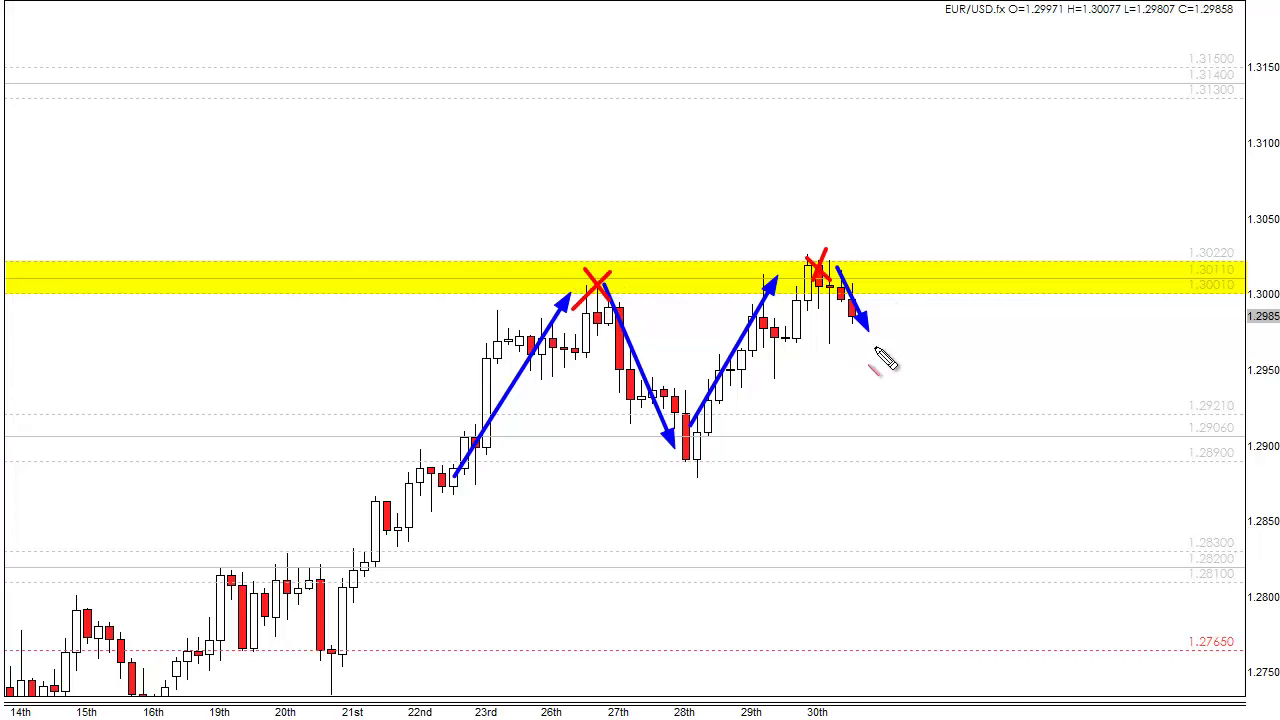
key(Escape)
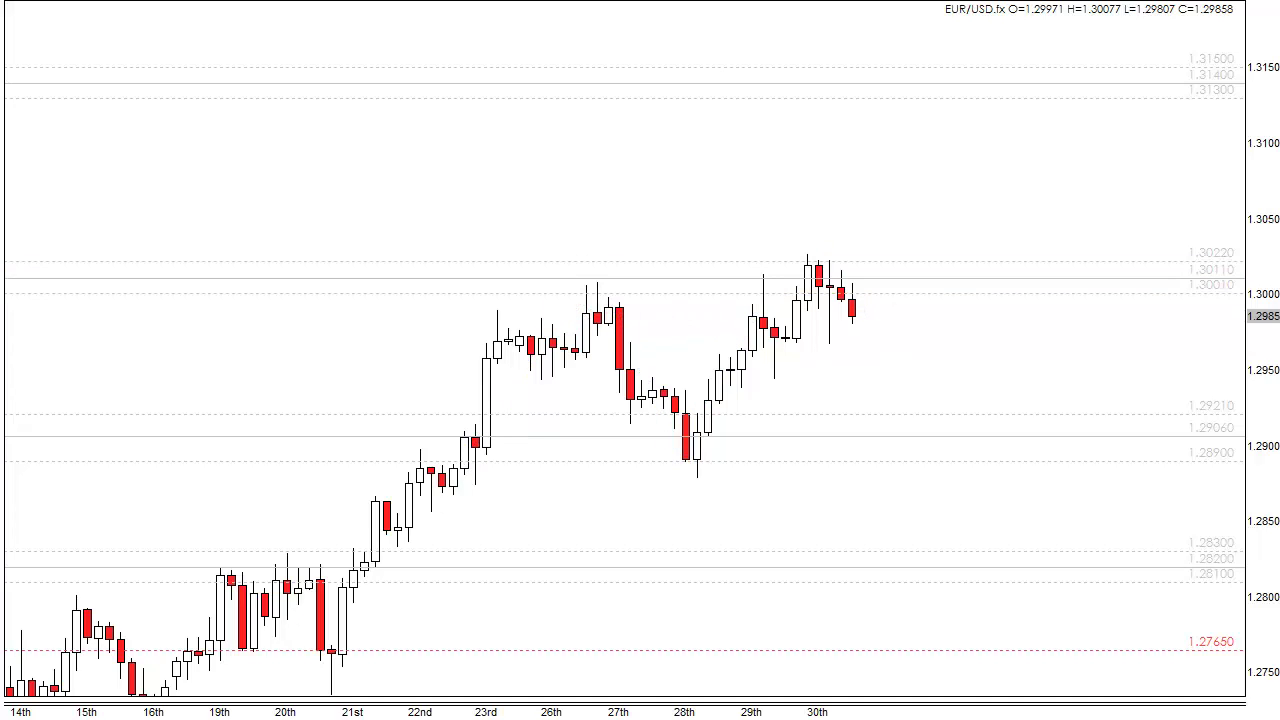
mouse_move(857, 300)
mouse_down()
mouse_move(903, 372)
mouse_move(893, 412)
mouse_move(933, 284)
mouse_up()
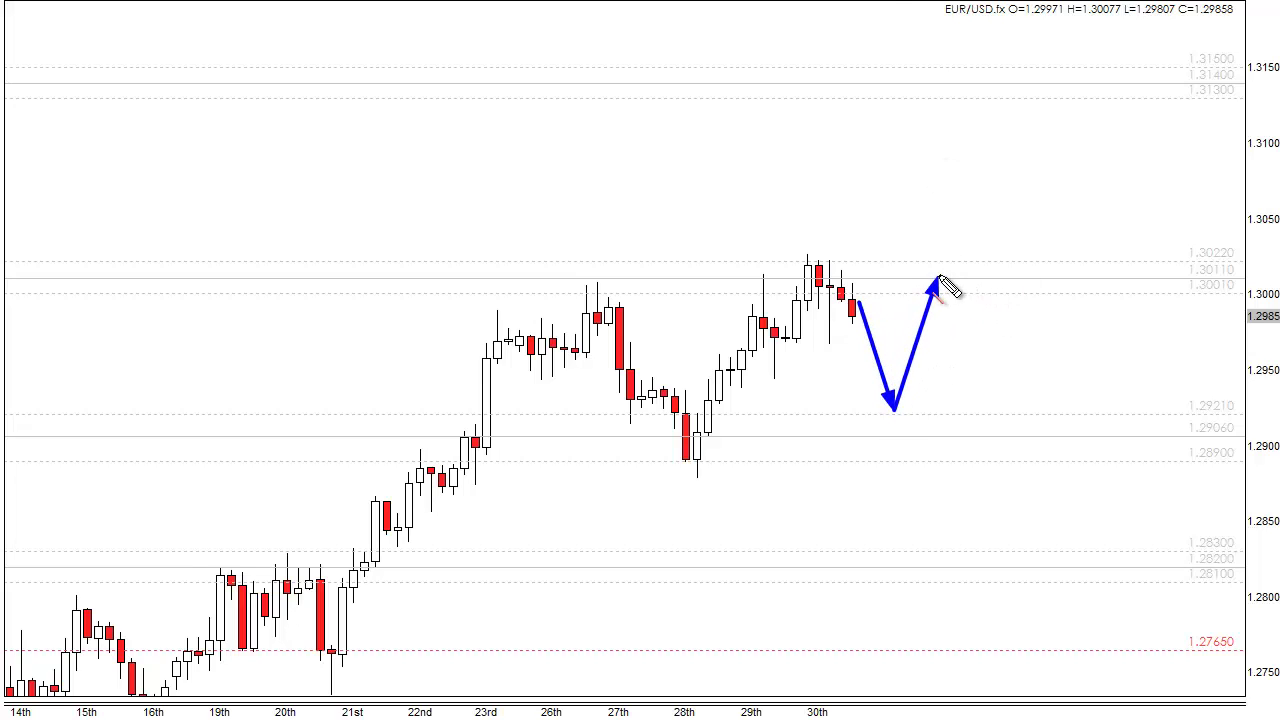
drag(965, 285, 967, 289)
drag(966, 254, 945, 289)
key(Escape)
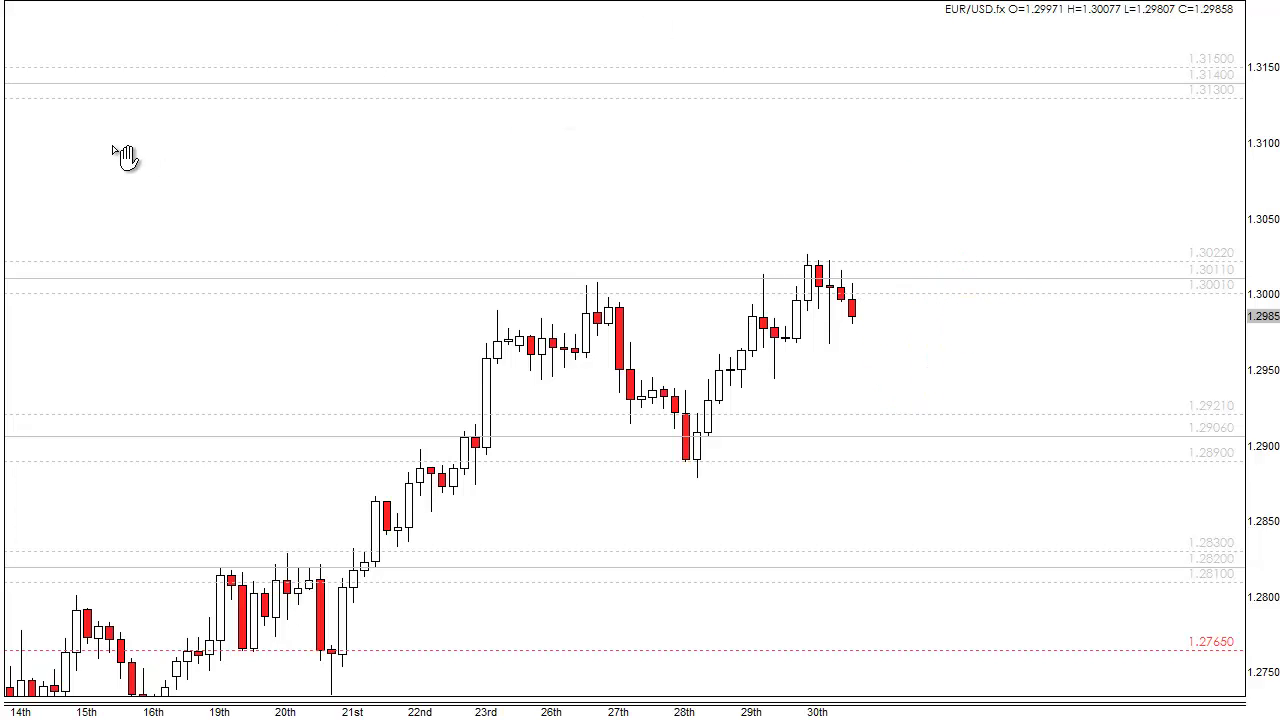
Pan to higher prices and briefly highlight the 1.3130–1.3150 zone in yellow, then remove it.
drag(597, 176, 519, 258)
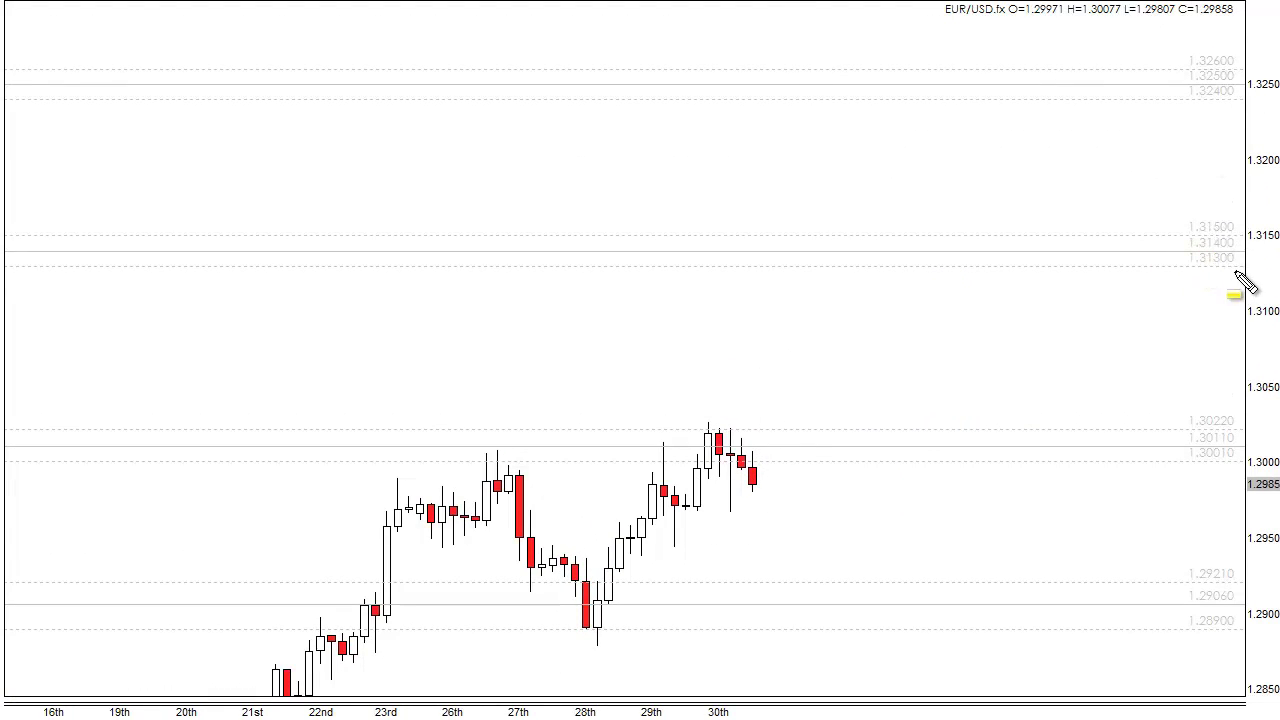
drag(1246, 266, 3, 235)
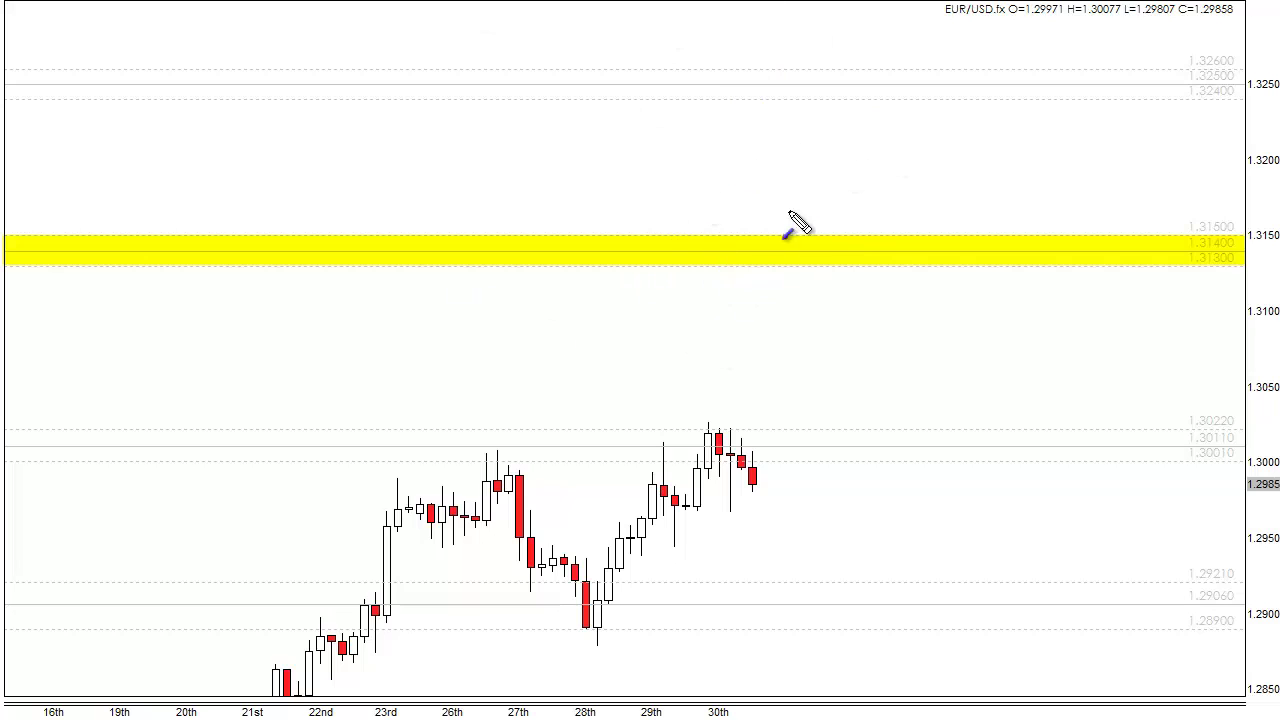
key(Escape)
Pan back to earlier dates so candles from the 9th to the 31st are visible.
mouse_move(120, 171)
mouse_down()
mouse_move(500, 230)
mouse_move(909, 149)
mouse_up()
mouse_move(686, 143)
mouse_down()
mouse_move(737, 214)
mouse_move(764, 217)
mouse_up()
mouse_move(575, 228)
mouse_down()
mouse_move(1075, 235)
mouse_move(729, 200)
mouse_up()
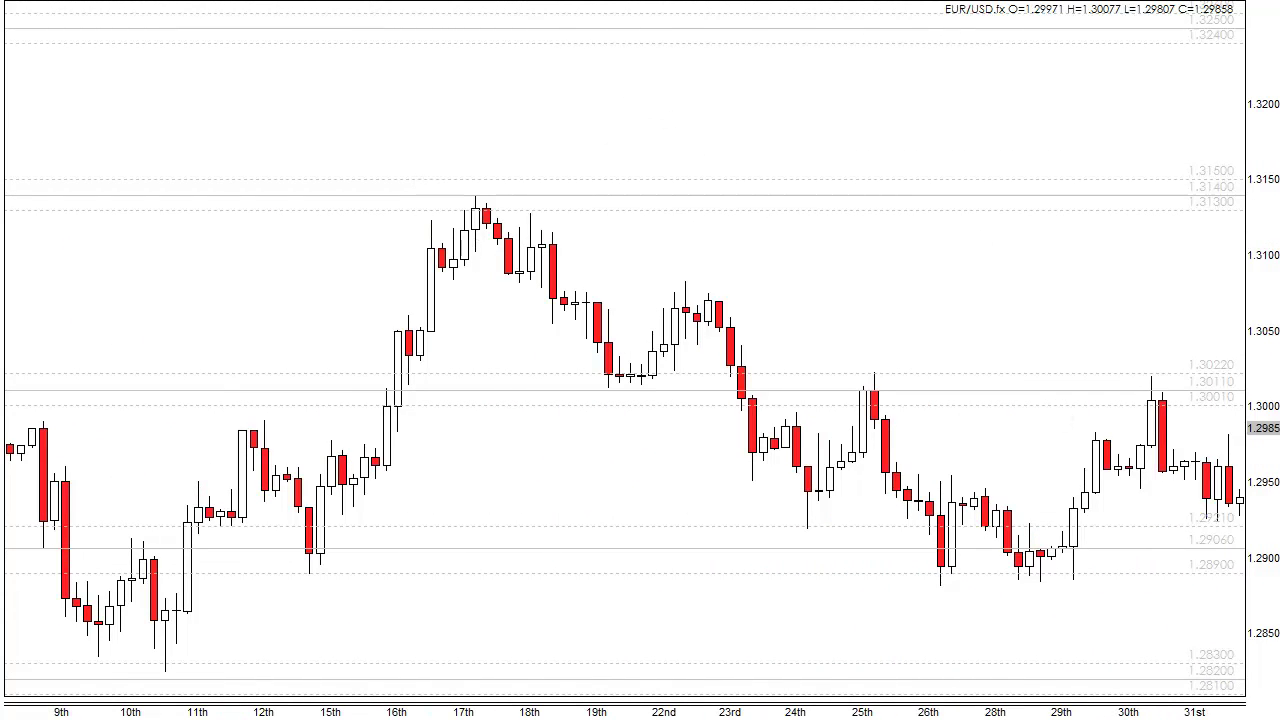
Stretch the price scale, pan back in history, and draw then remove a test arrow from the 17th high.
drag(1272, 428, 1229, 497)
drag(739, 245, 829, 194)
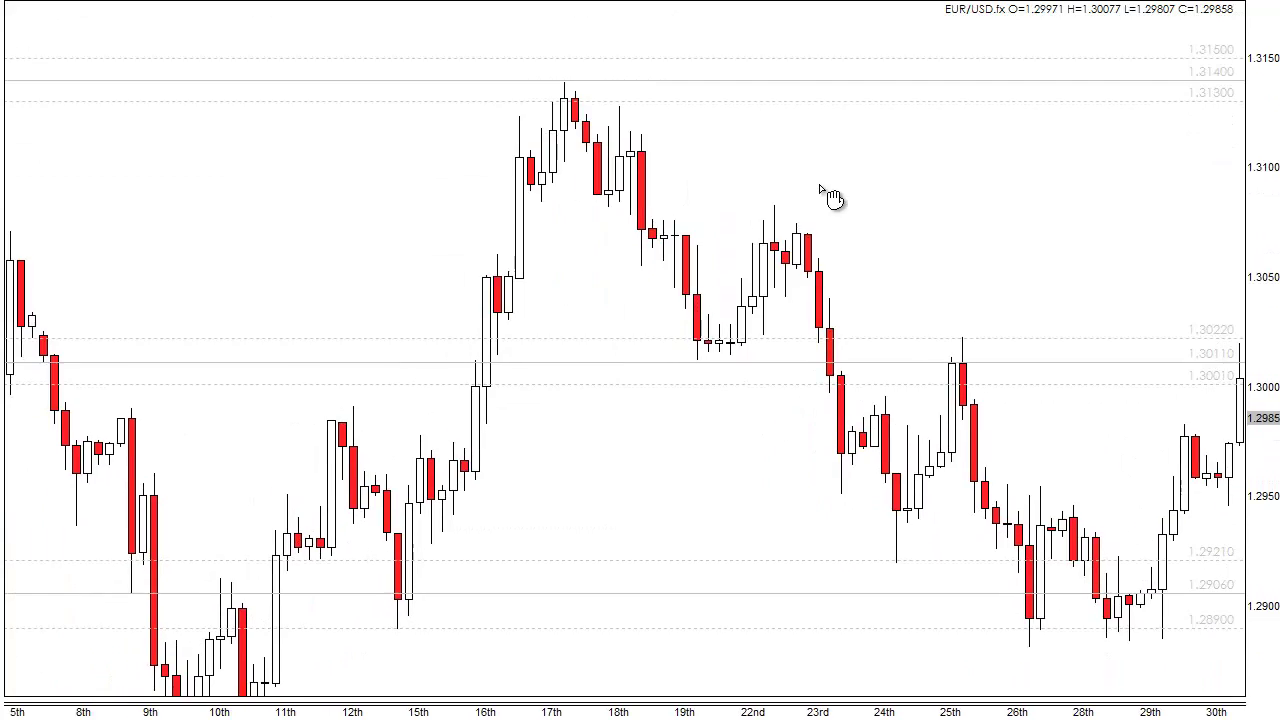
drag(606, 106, 751, 109)
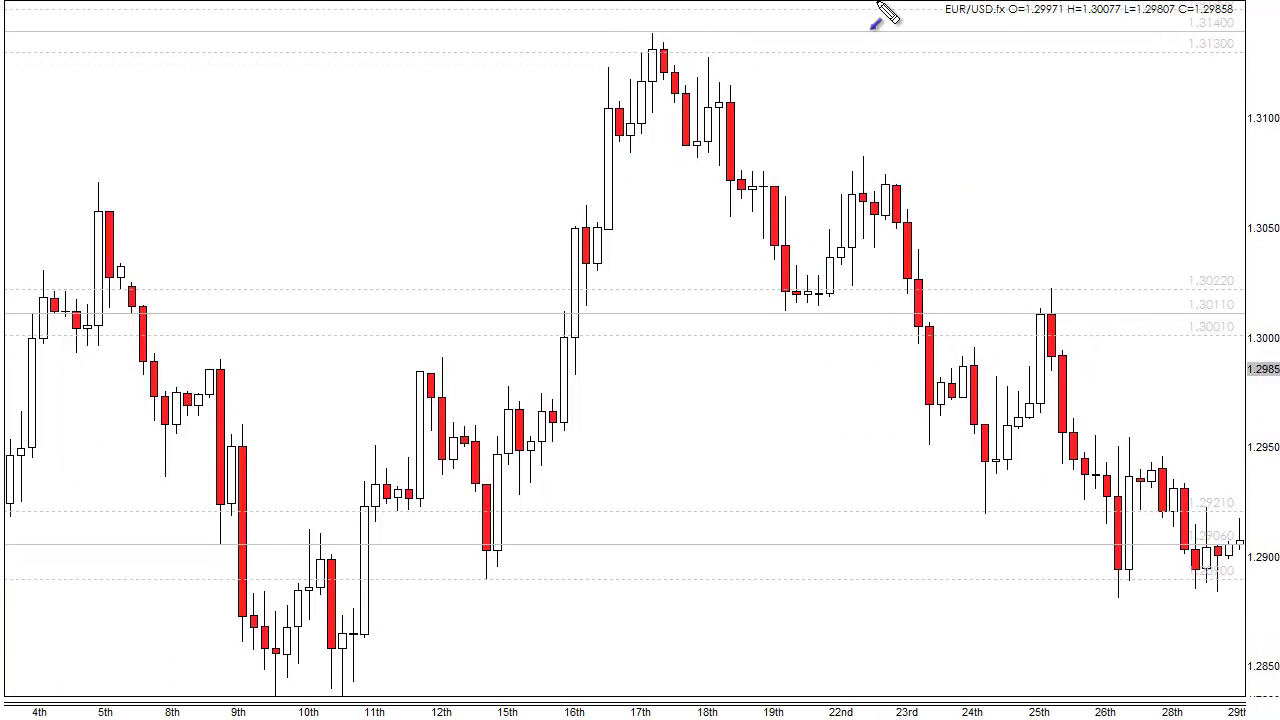
mouse_move(690, 37)
mouse_down()
mouse_move(908, 183)
mouse_move(1229, 508)
mouse_move(1236, 548)
mouse_up()
key(Escape)
Return to the latest candles, 15th–30th, leaving empty space on the right.
drag(171, 143, 577, 200)
scroll(577, 200, left, 10)
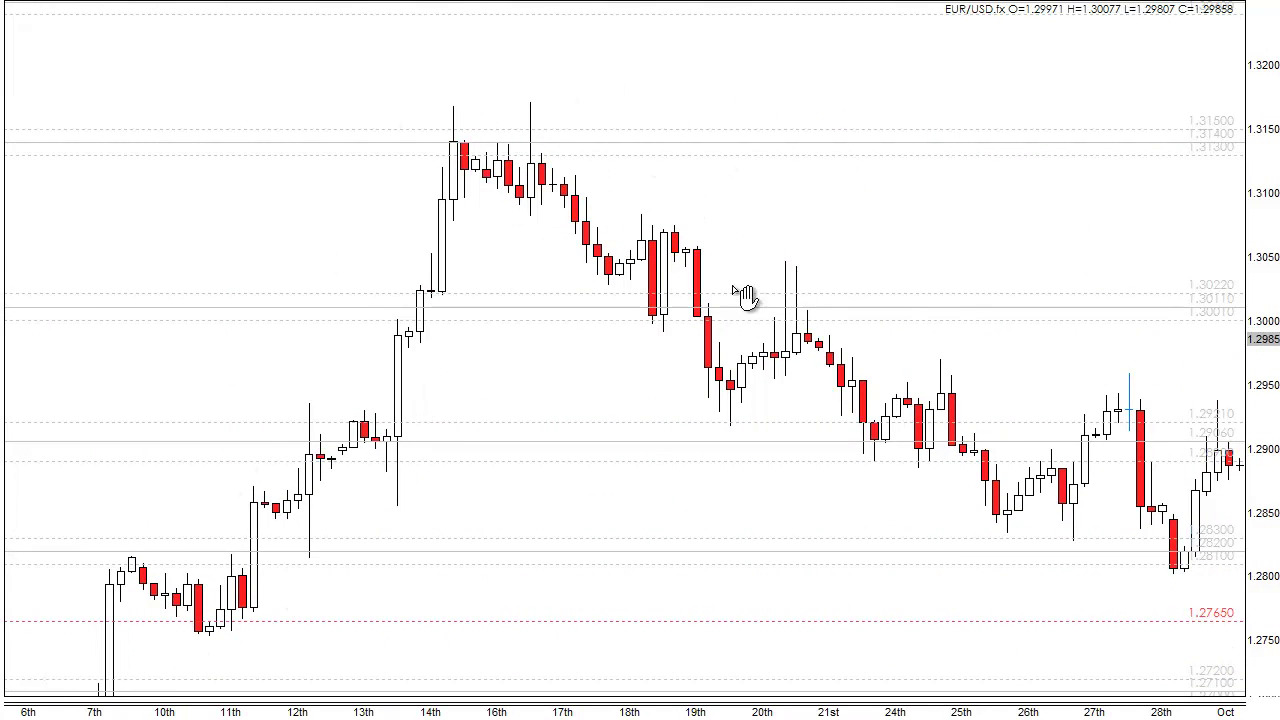
scroll(1130, 310, left, 20)
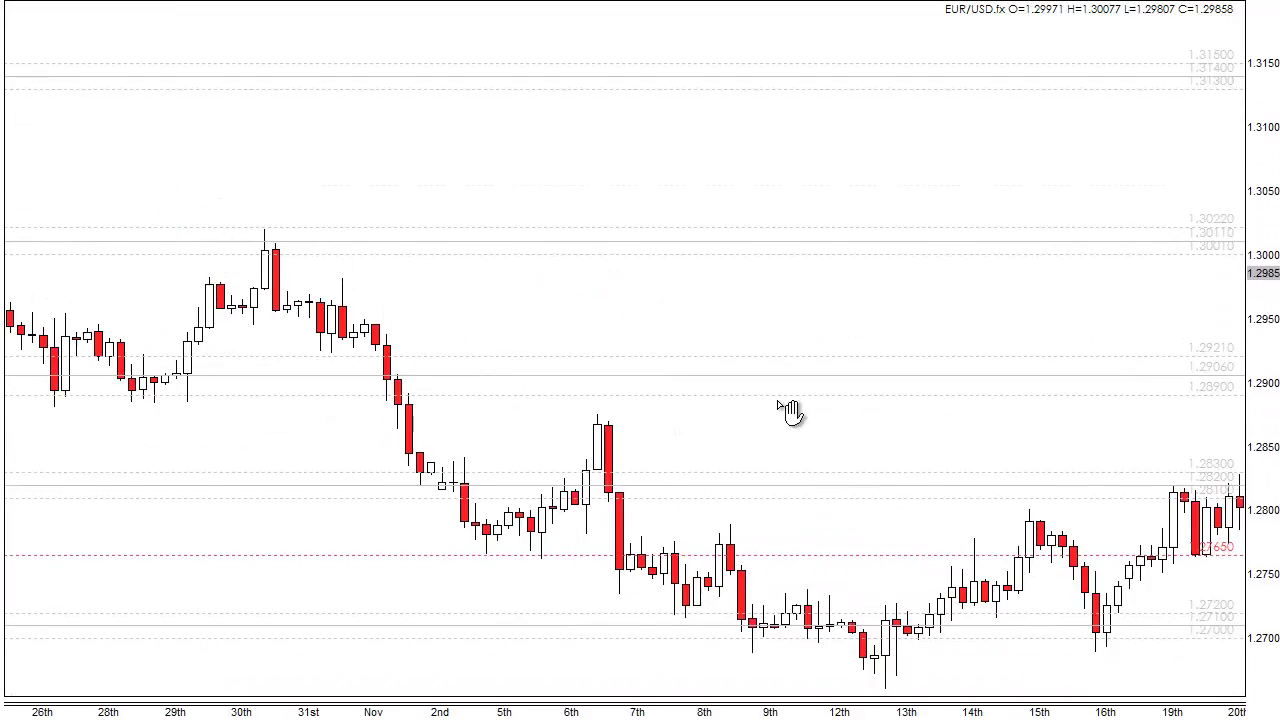
drag(462, 390, 130, 560)
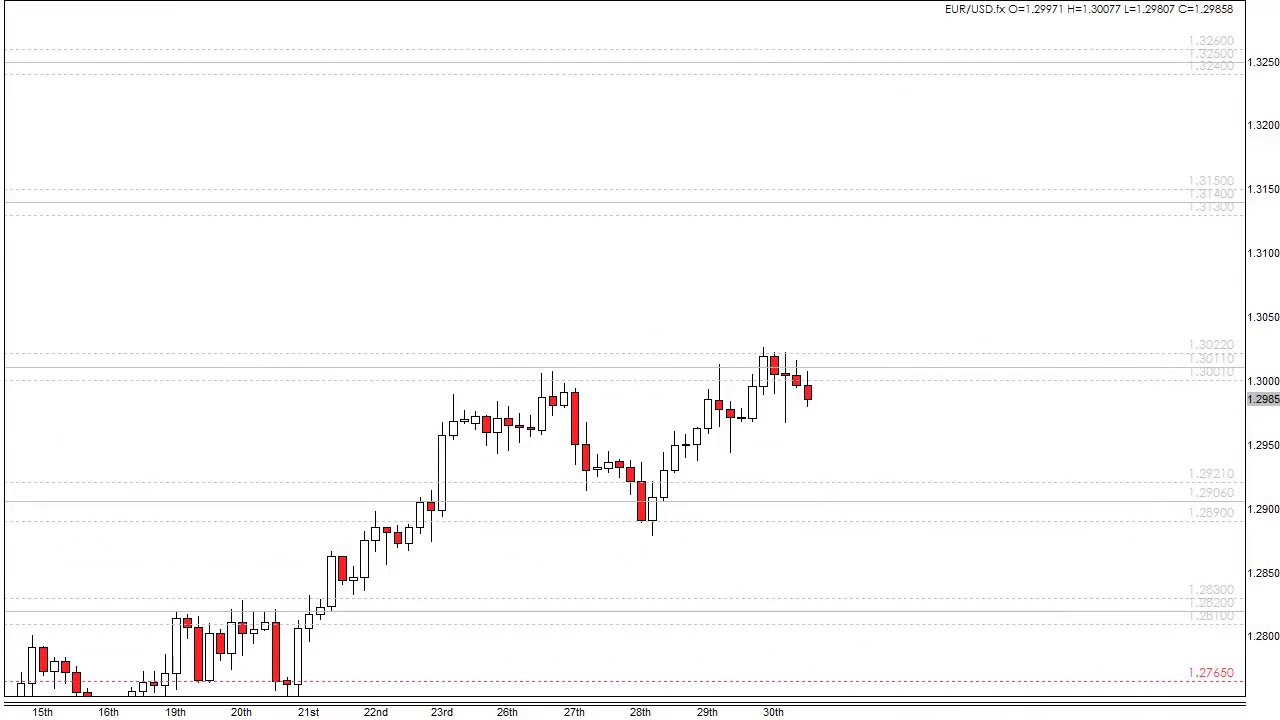
mouse_move(818, 382)
mouse_down()
mouse_move(850, 265)
mouse_move(880, 335)
mouse_move(882, 303)
mouse_move(955, 200)
mouse_move(925, 187)
mouse_move(916, 206)
mouse_move(972, 214)
mouse_move(1003, 306)
mouse_move(1001, 358)
mouse_move(998, 348)
mouse_up()
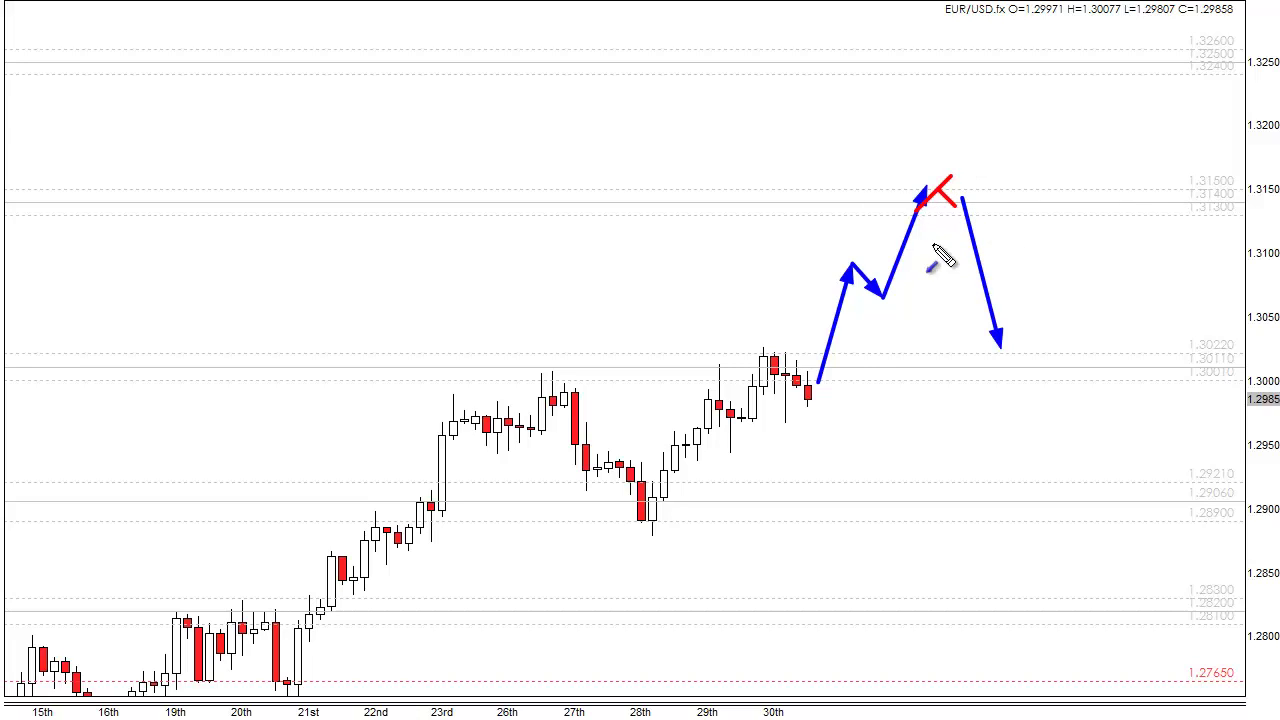
key(Escape)
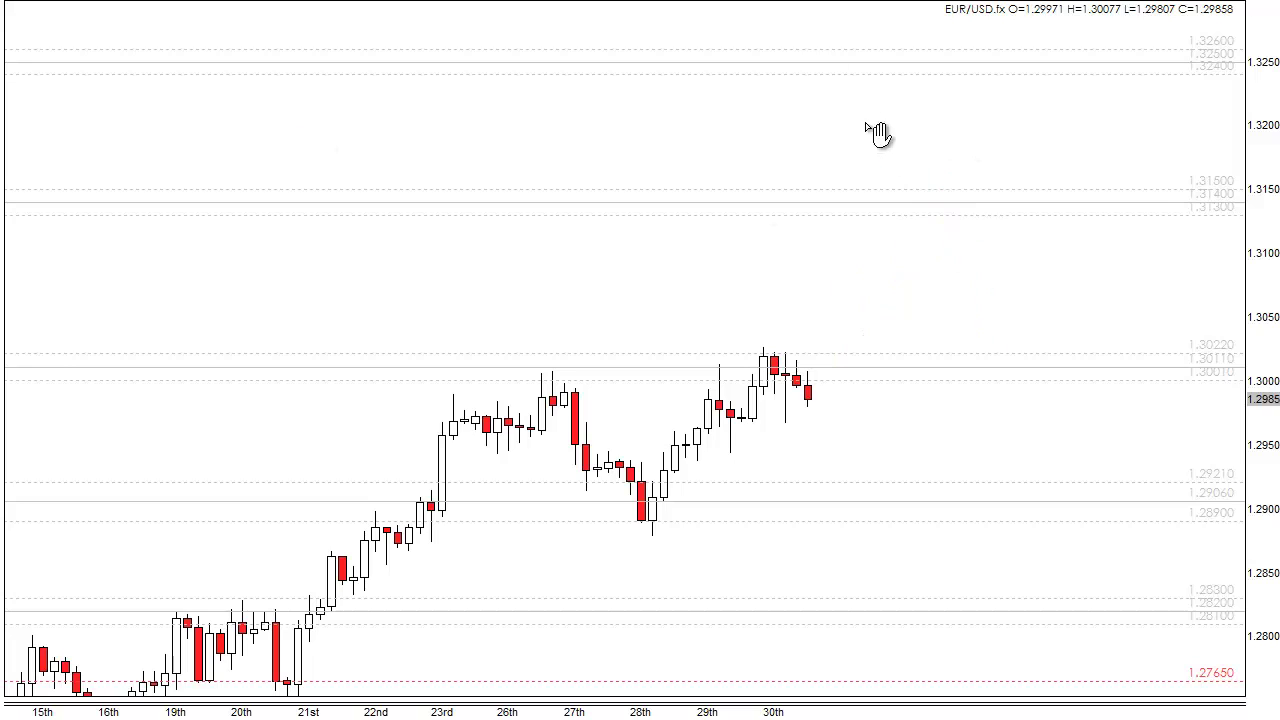
Pan up, highlight the 1.3240–1.3260 zone in yellow, and extend the projection arrow to it.
drag(891, 257, 900, 313)
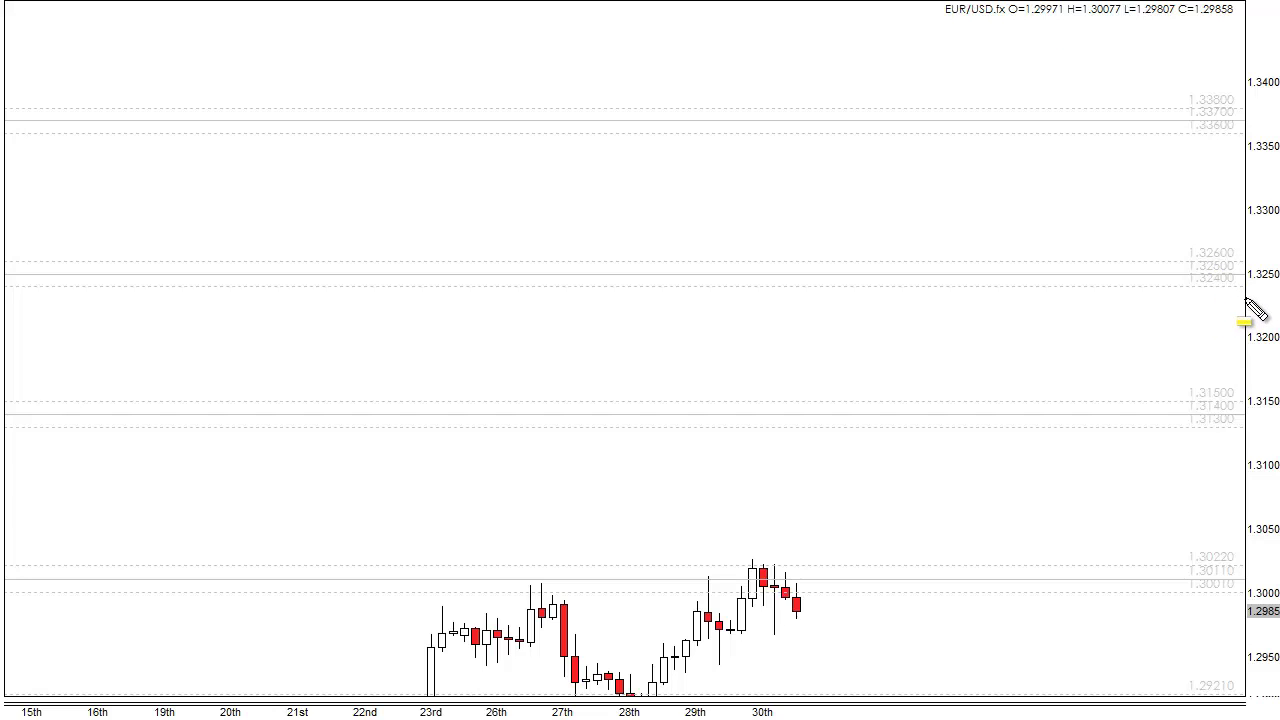
drag(1250, 295, 4, 261)
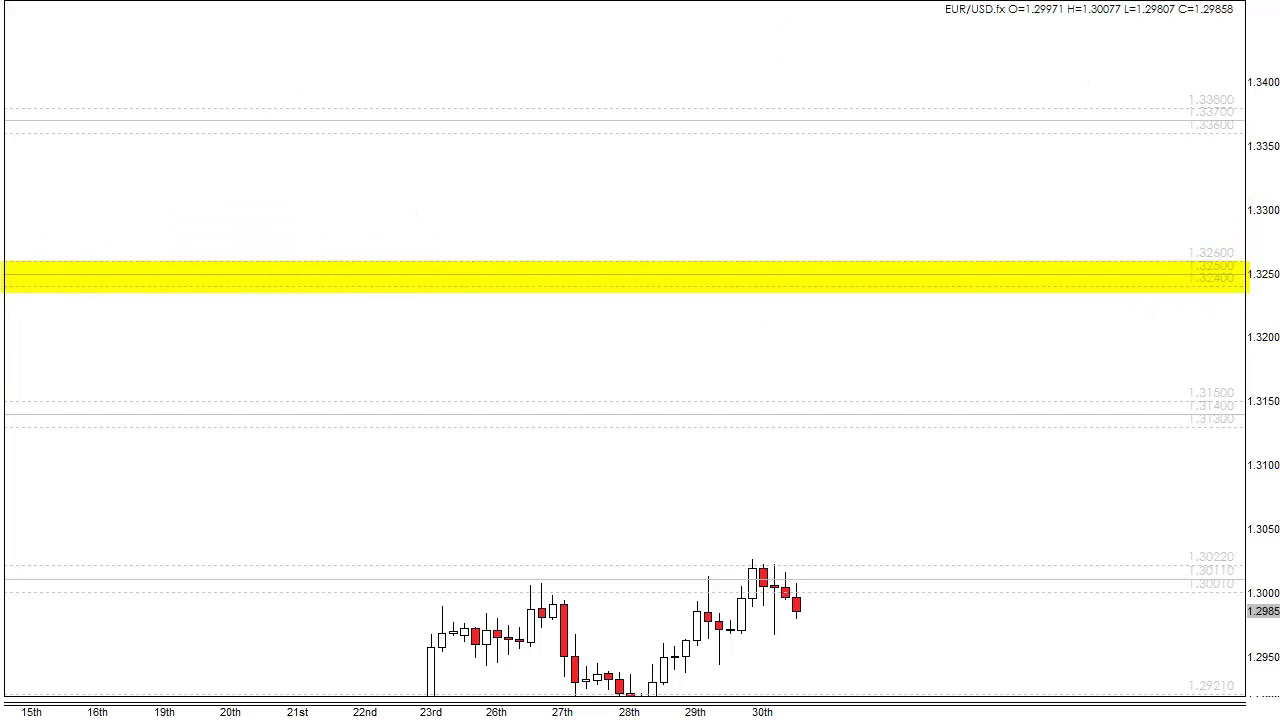
mouse_move(849, 465)
mouse_down()
mouse_move(850, 413)
mouse_move(887, 498)
mouse_move(955, 284)
mouse_up()
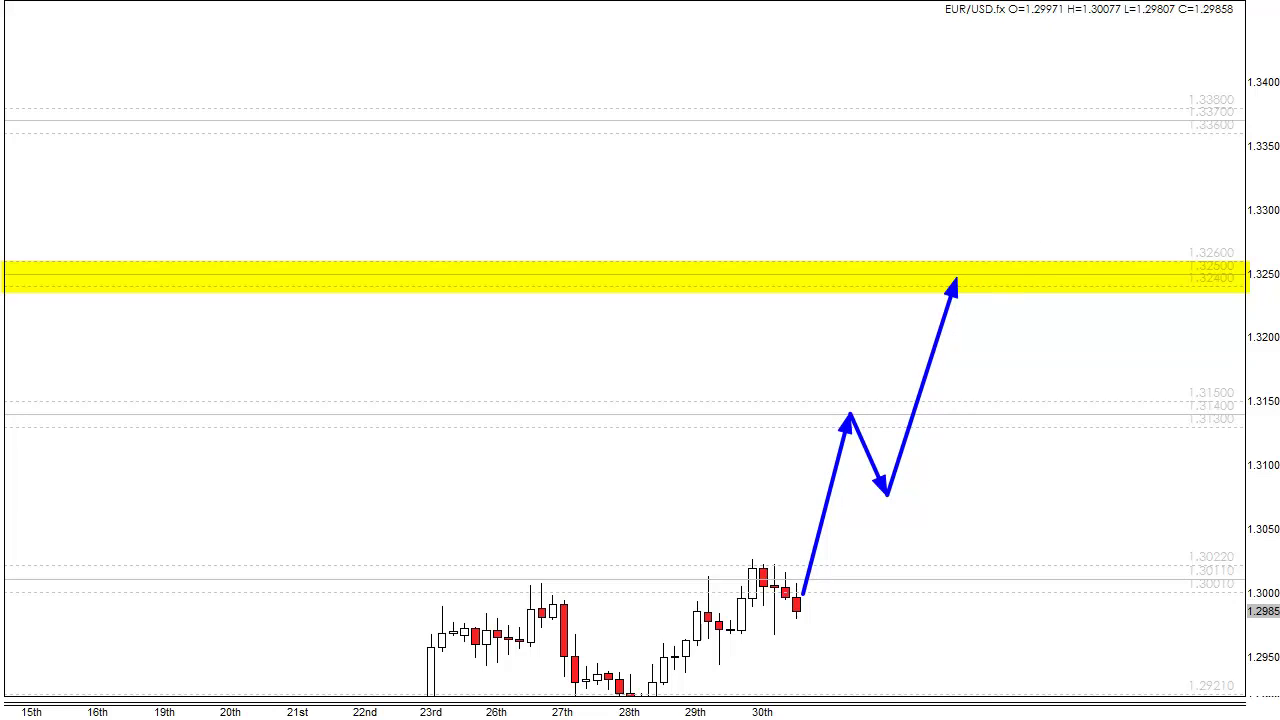
Mark a red X at the arrow tip, draw a blue drop arrow from the zone, then clear all drawings.
mouse_move(958, 262)
mouse_down()
mouse_move(990, 288)
mouse_move(965, 292)
mouse_up()
drag(998, 278, 1020, 388)
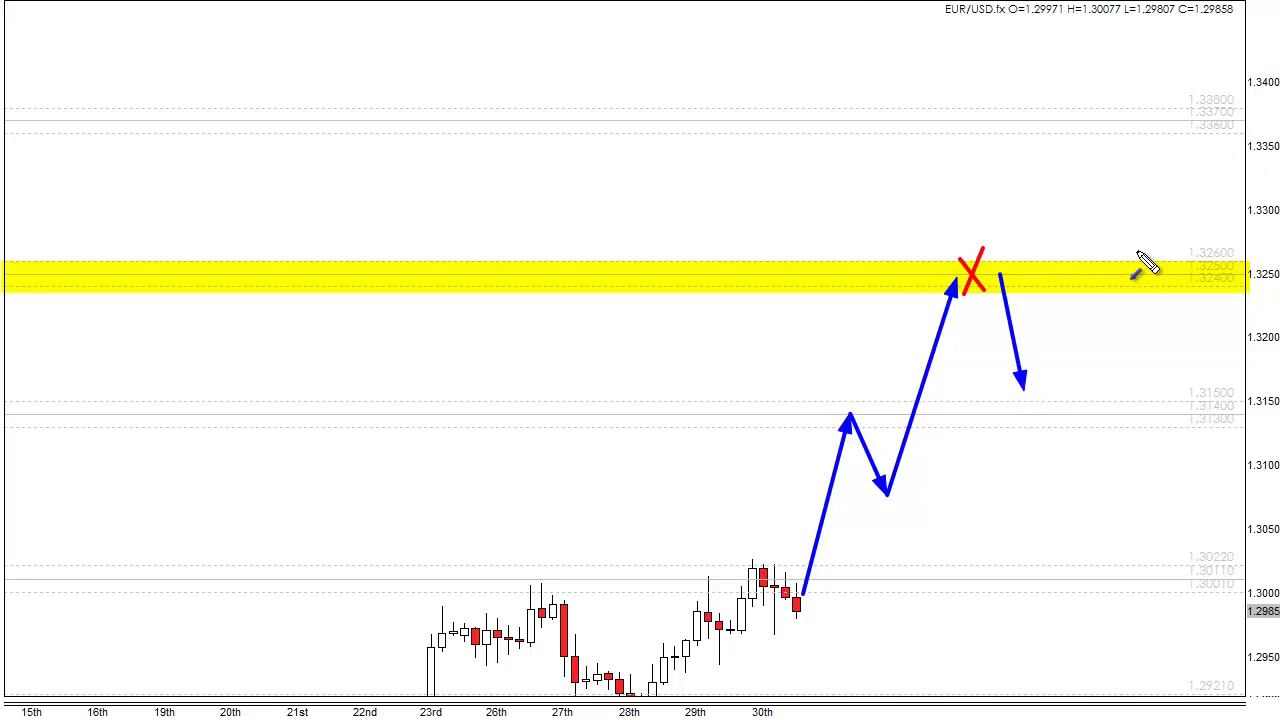
key(Escape)
Show candles back to the 15th, highlight 1.2890–1.2921 in yellow, and draw drop-and-bounce arrows.
drag(903, 565, 873, 140)
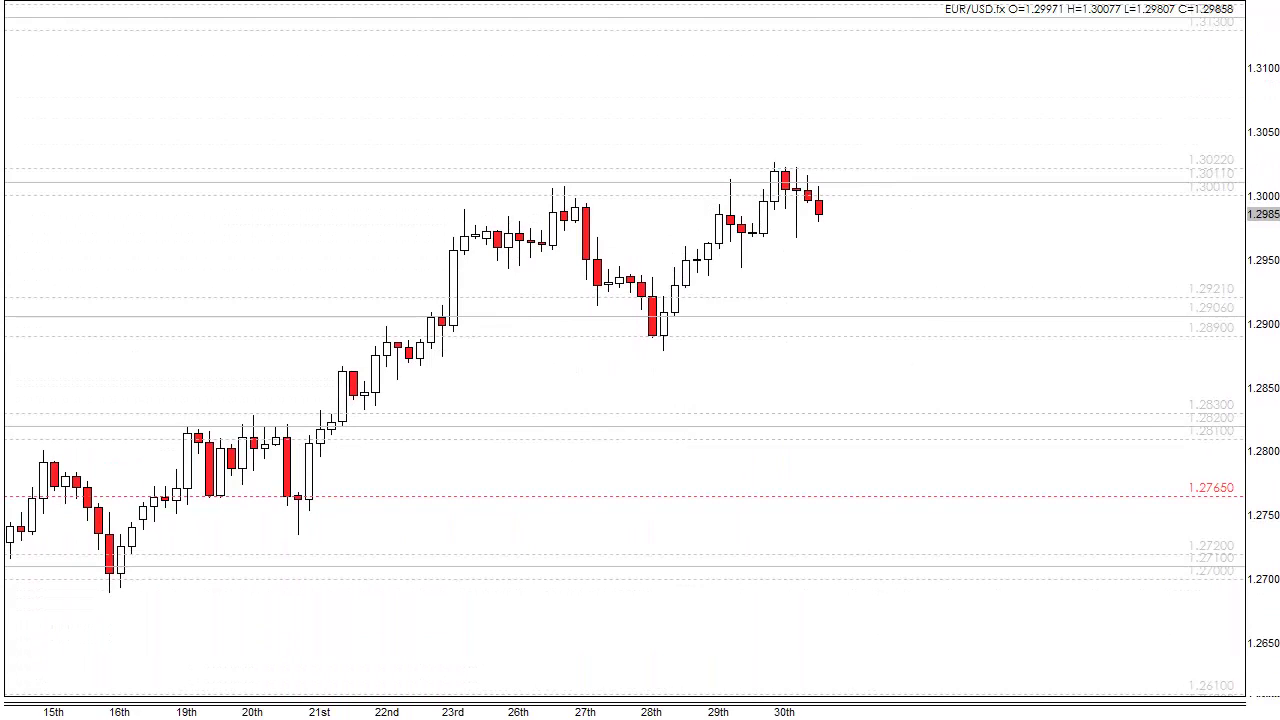
drag(1252, 340, 4, 300)
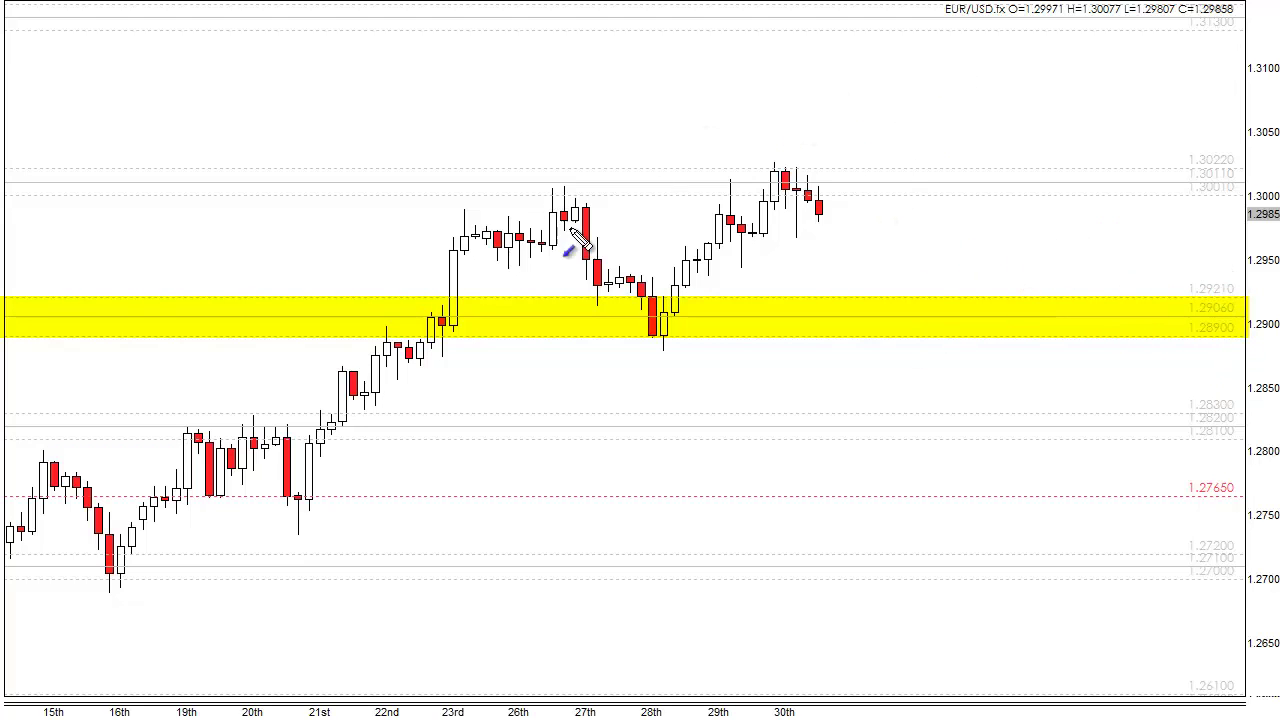
mouse_move(550, 222)
mouse_down()
mouse_move(614, 335)
mouse_move(742, 236)
mouse_up()
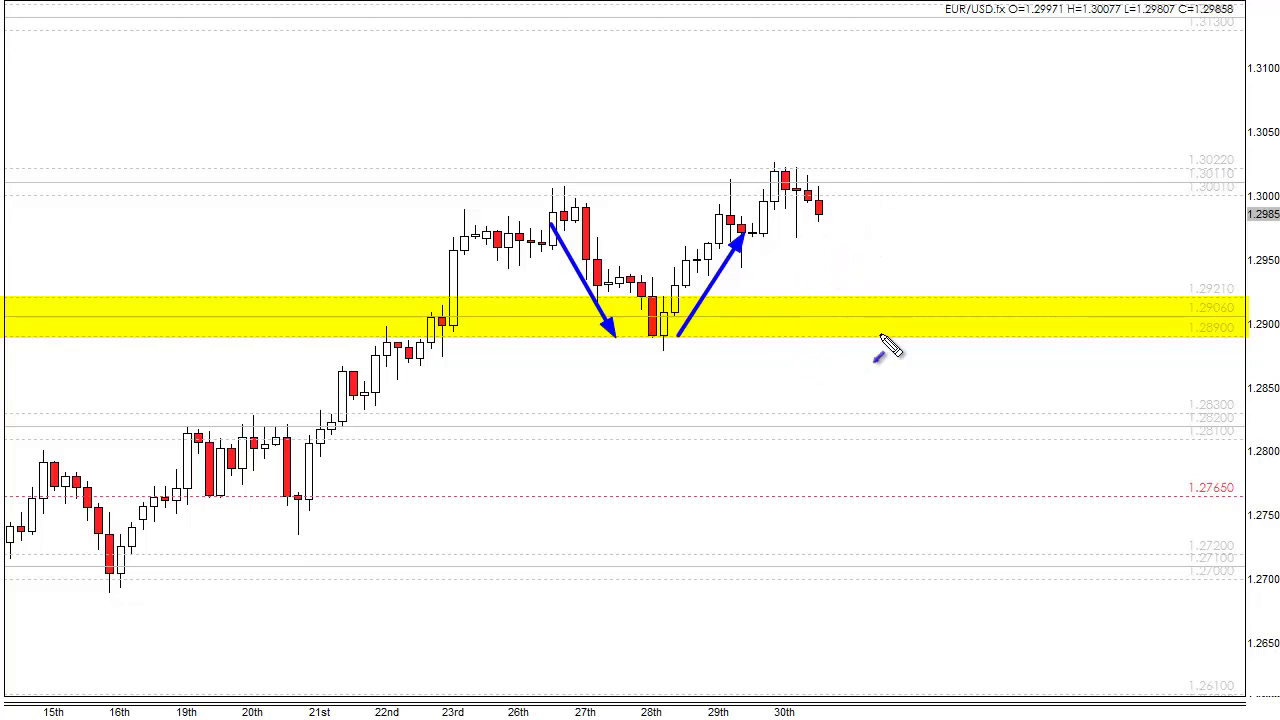
Project a fall from the last candle to the zone with a red X, then clear all drawings.
drag(826, 206, 862, 333)
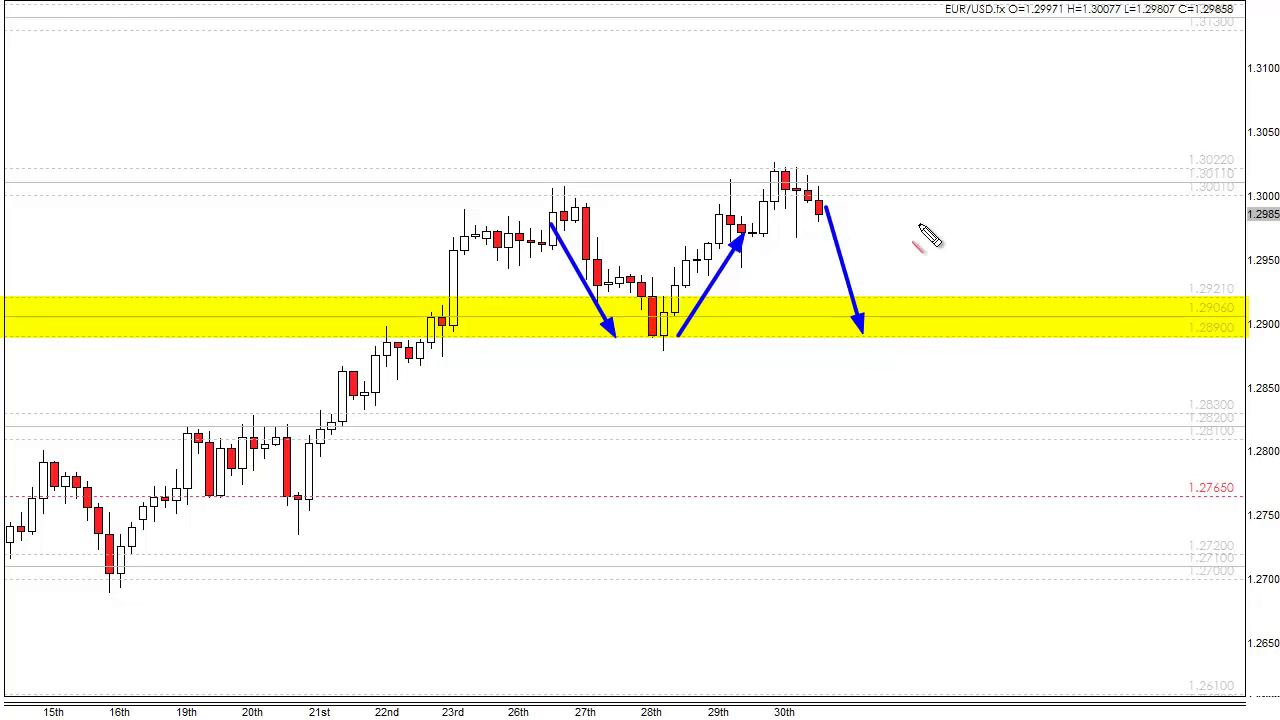
drag(871, 337, 940, 196)
key(Escape)
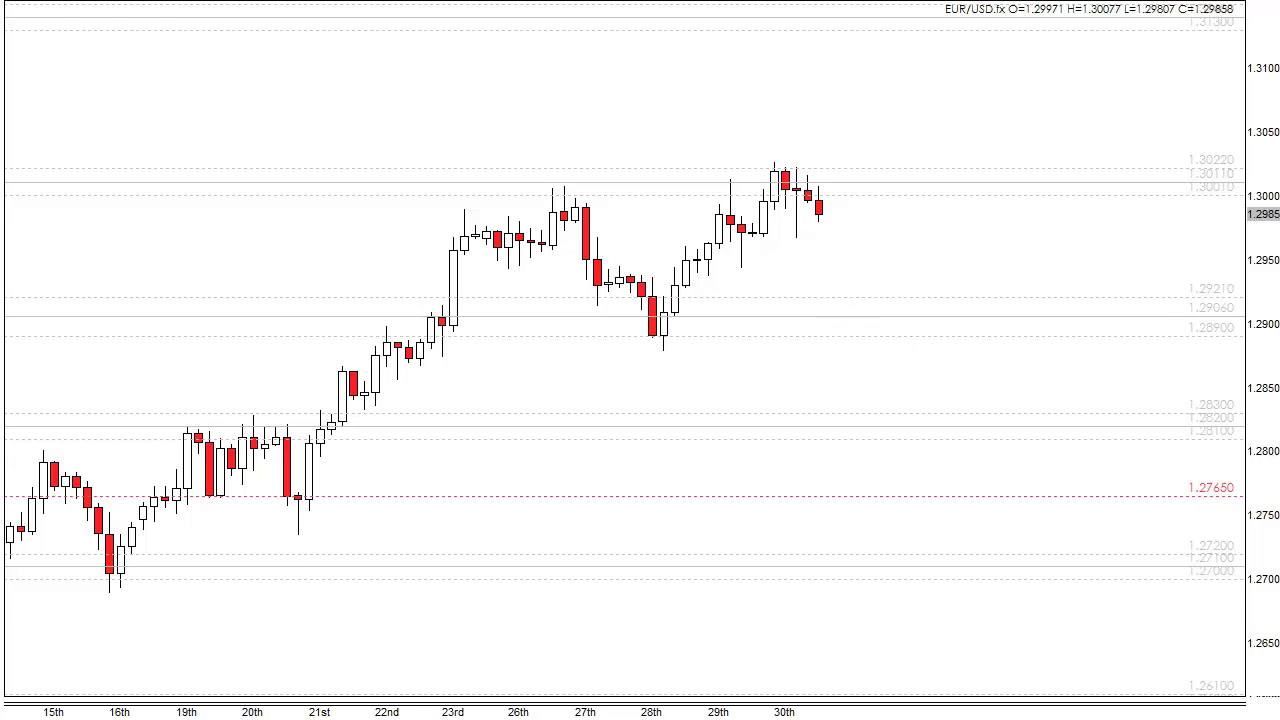
Sketch rightward and upward arrows from 1.2906, clear them, and pan down toward 1.2550.
drag(852, 310, 952, 310)
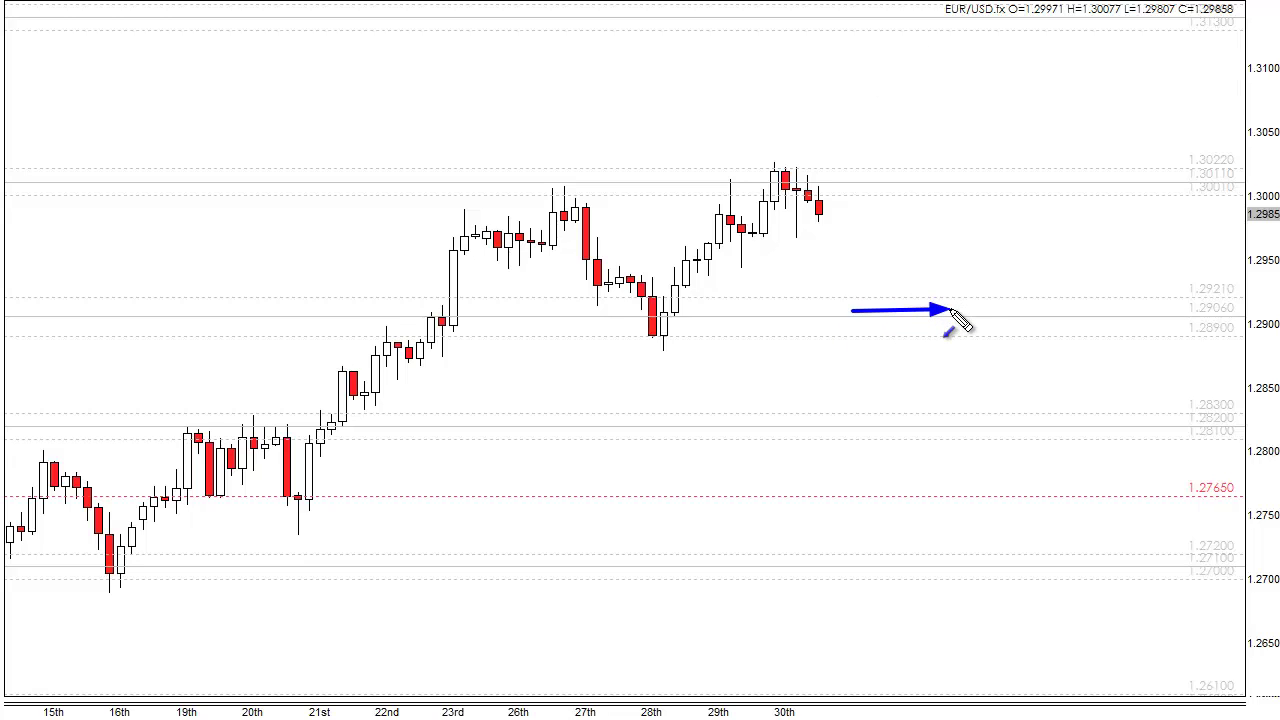
mouse_move(857, 316)
mouse_down()
mouse_move(910, 276)
mouse_move(922, 205)
mouse_up()
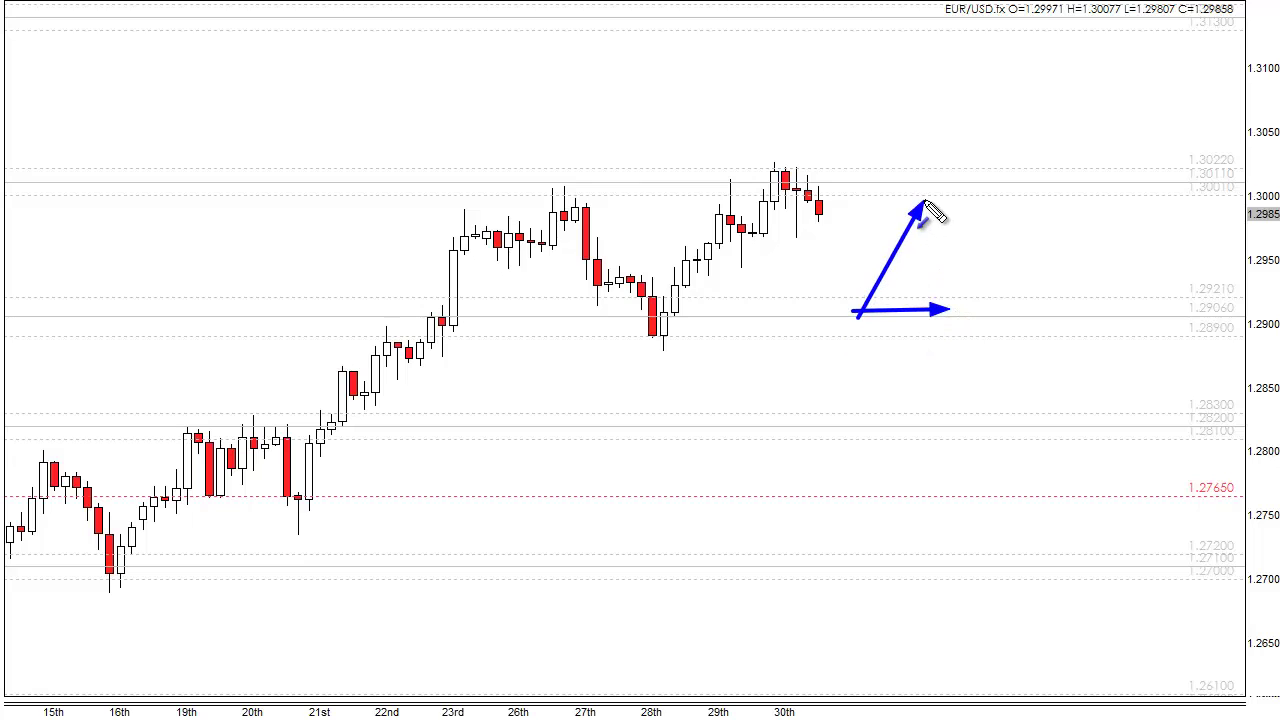
key(Escape)
mouse_move(928, 407)
mouse_down()
mouse_move(891, 357)
mouse_move(870, 263)
mouse_up()
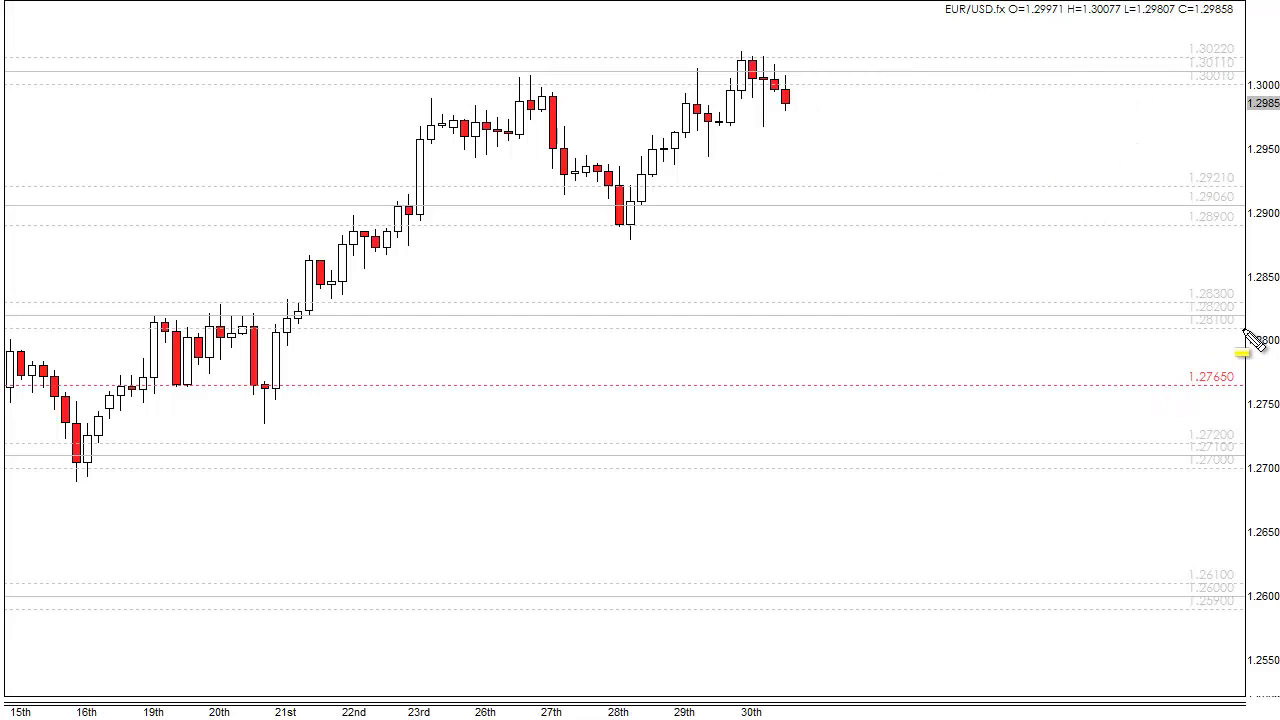
Highlight 1.2810–1.2830 in yellow, trace the rise from the 16th low, and sketch a dip, bounce and red X.
drag(1247, 332, 4, 306)
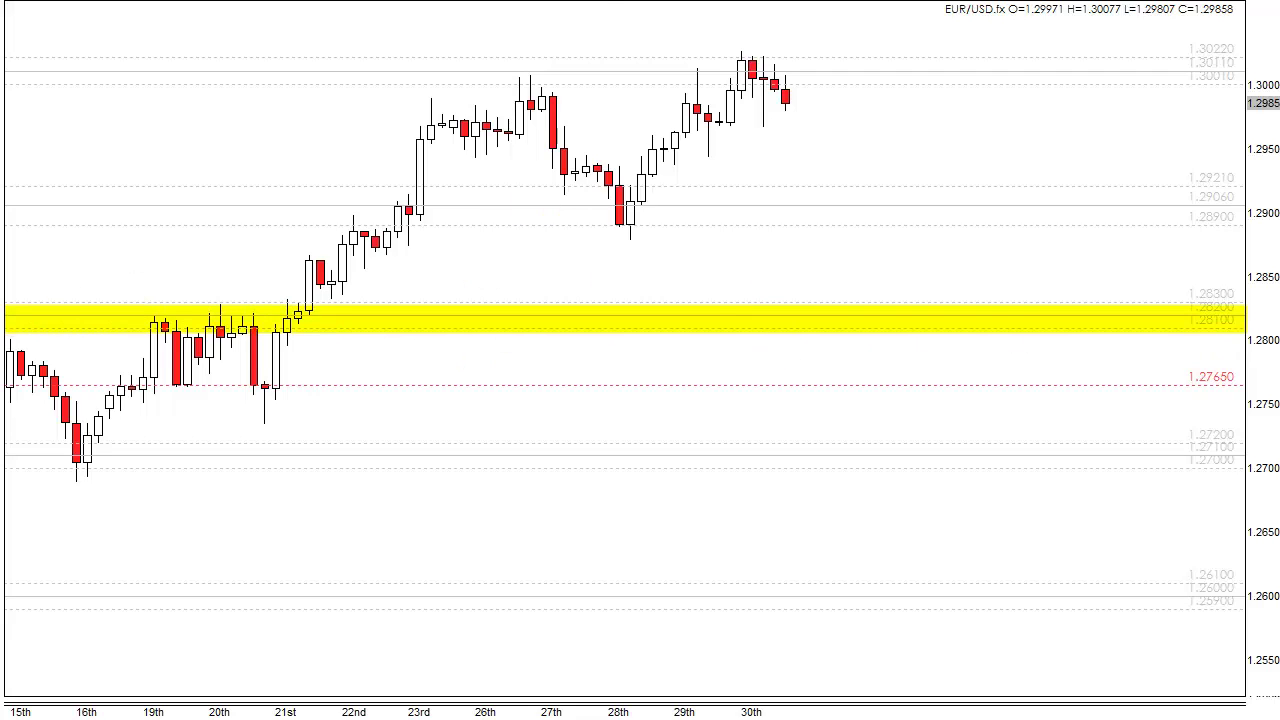
mouse_move(82, 462)
mouse_down()
mouse_move(156, 327)
mouse_move(264, 324)
mouse_move(252, 325)
mouse_move(265, 415)
mouse_move(328, 258)
mouse_up()
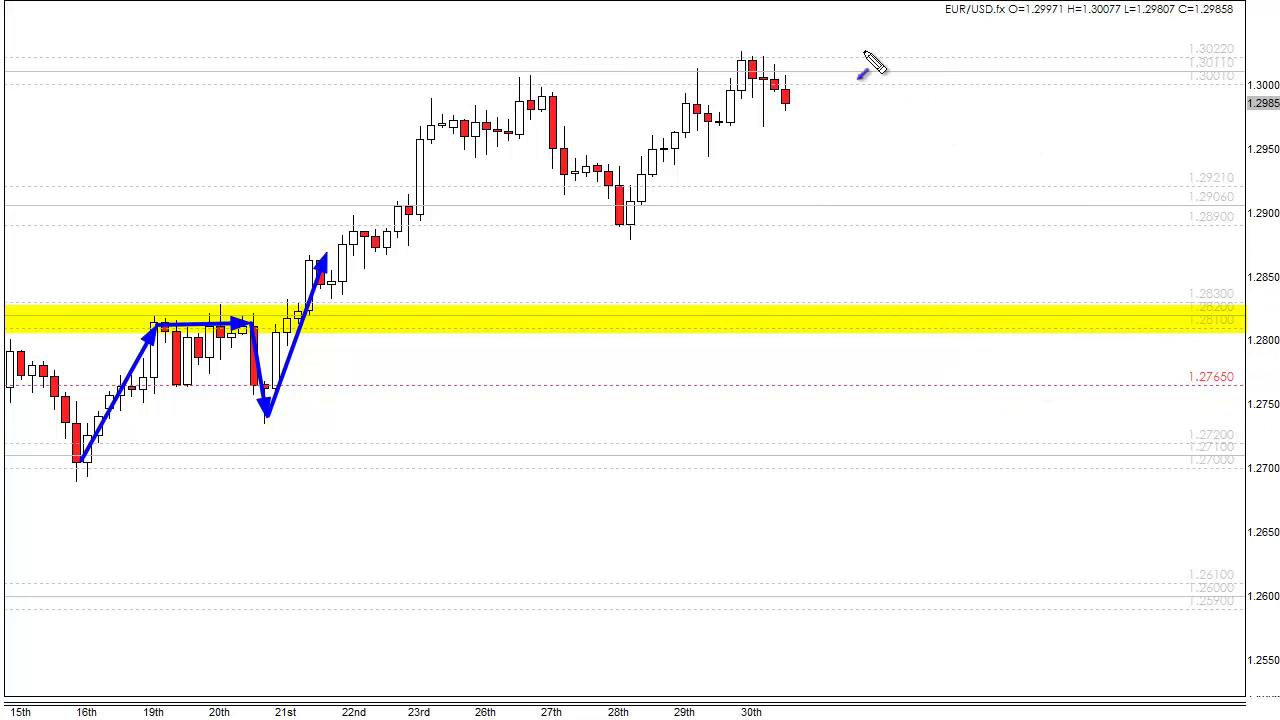
mouse_move(785, 103)
mouse_down()
mouse_move(813, 212)
mouse_move(838, 163)
mouse_move(881, 325)
mouse_up()
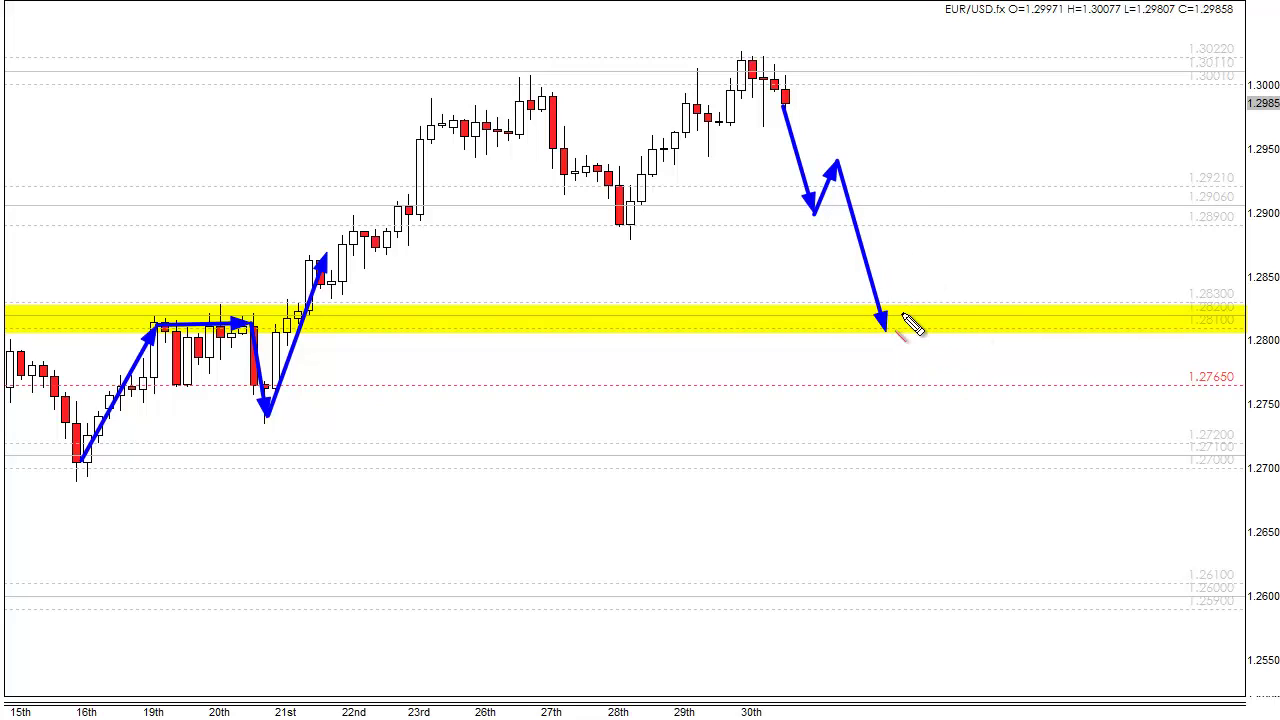
mouse_move(911, 304)
mouse_down()
mouse_move(893, 336)
mouse_move(958, 198)
mouse_up()
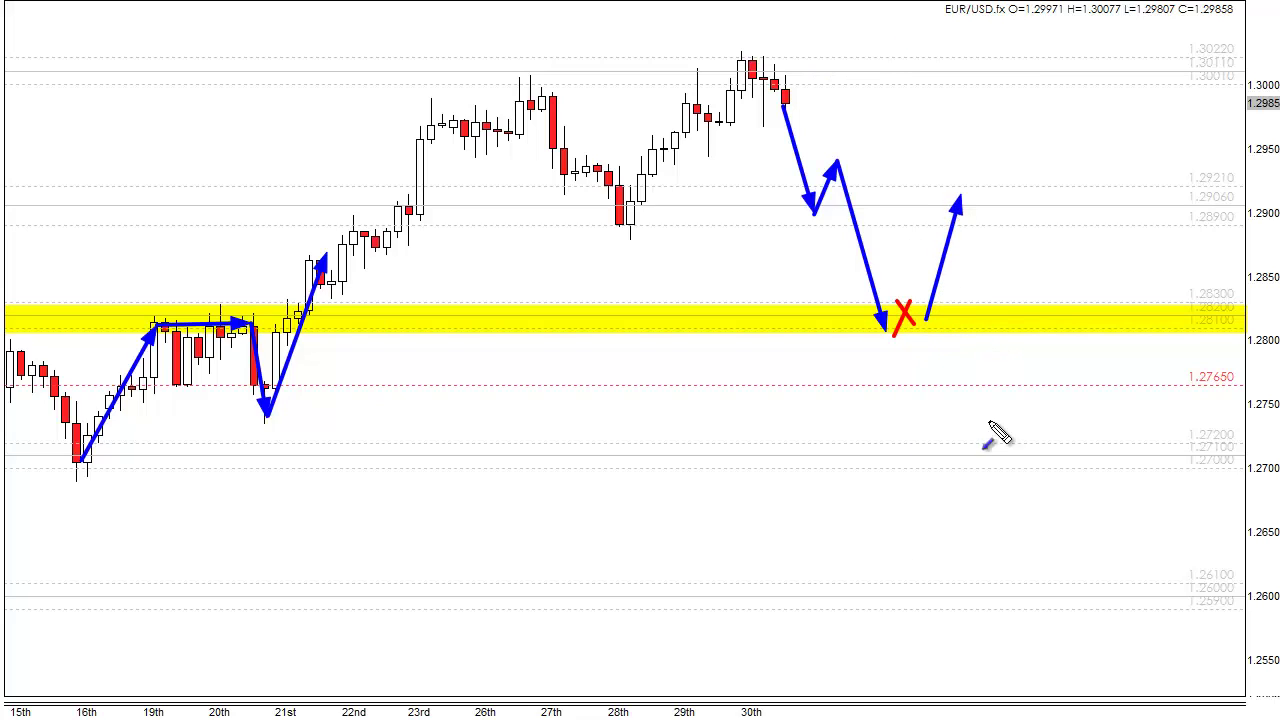
Clear the previous drawings, pan to lower prices, and draw a thick red line along 1.2765.
key(e)
drag(1063, 434, 1220, 250)
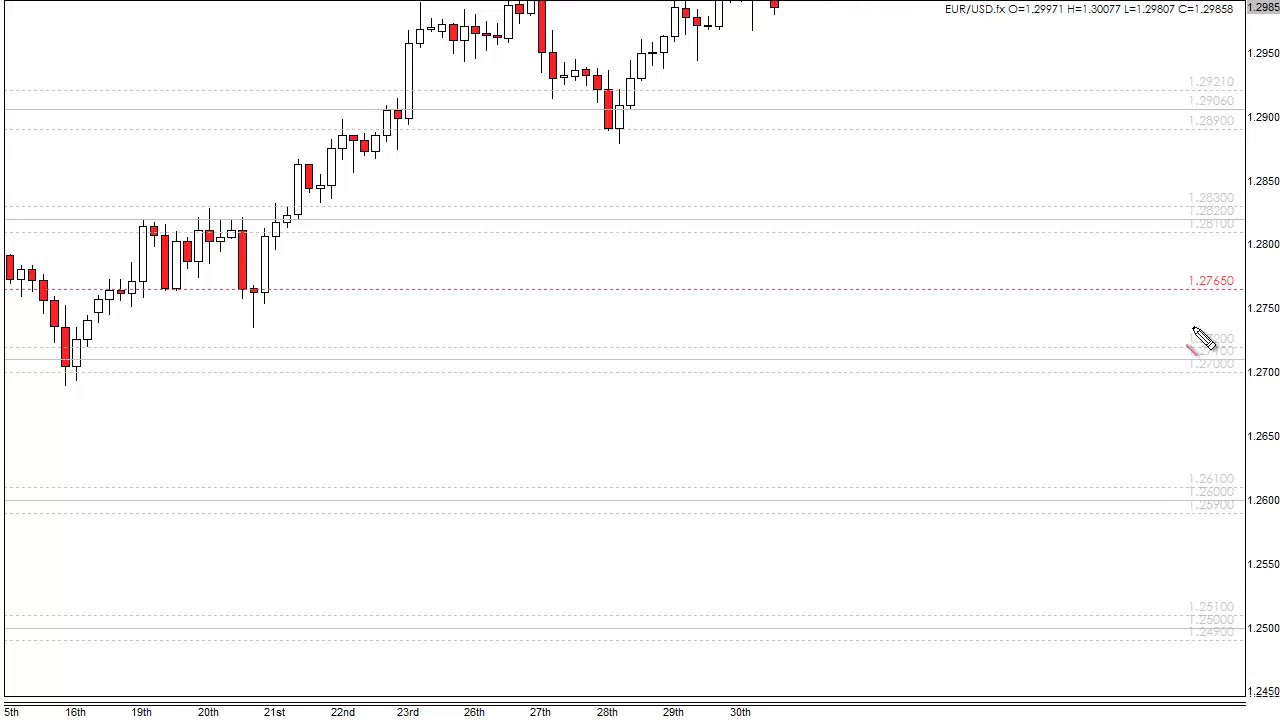
mouse_move(1252, 302)
mouse_down()
mouse_move(14, 318)
mouse_move(4, 292)
mouse_up()
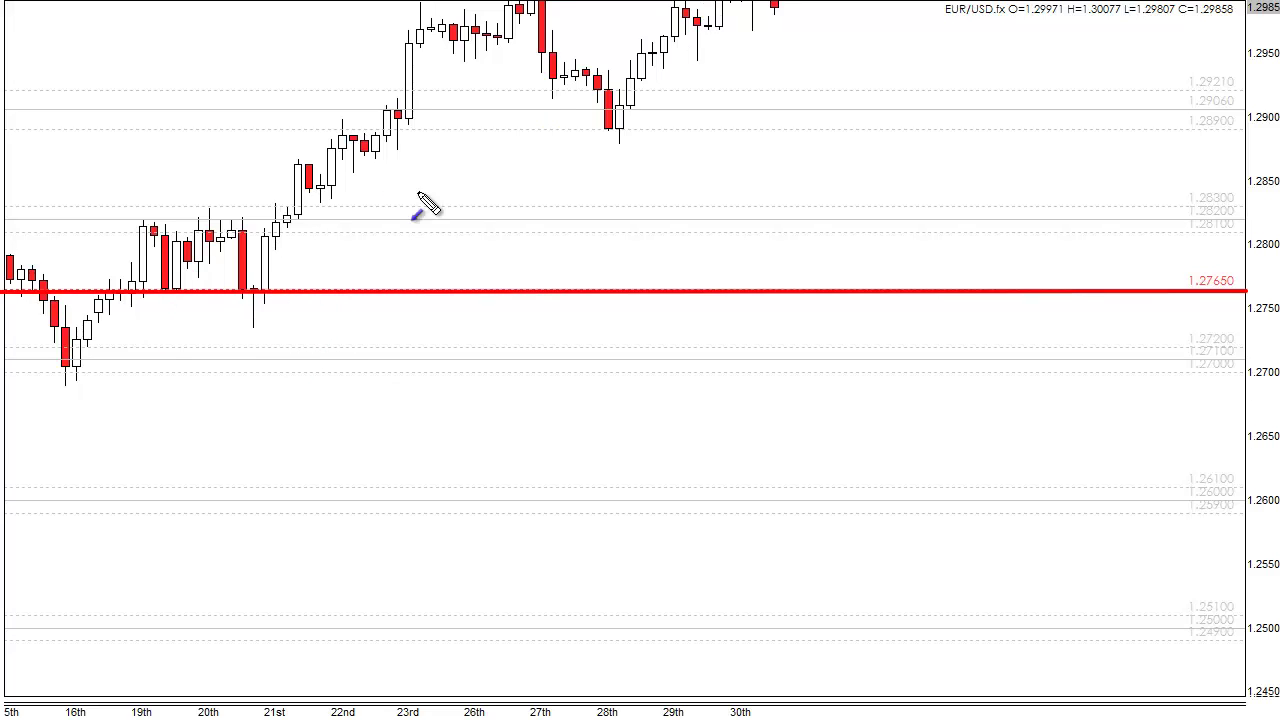
Point blue arrows at the two candles touching 1.2765, then clear the line and arrows.
drag(152, 348, 176, 298)
drag(292, 365, 267, 303)
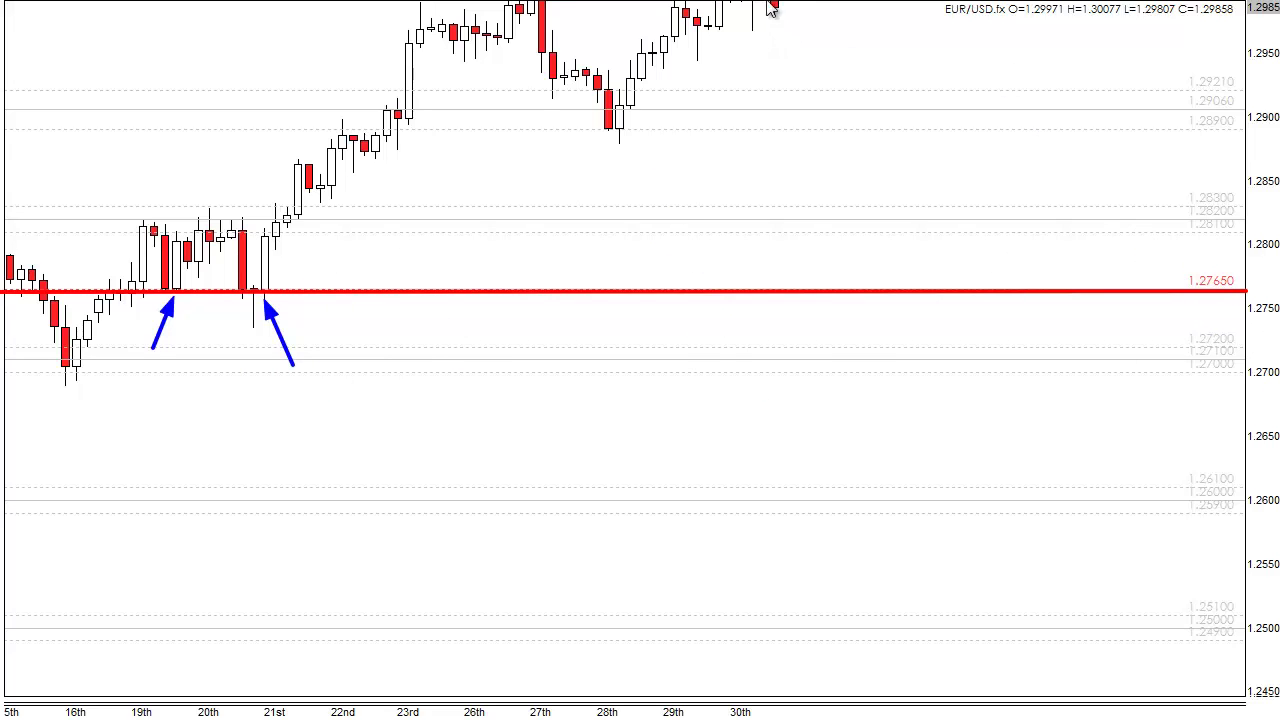
key(Escape)
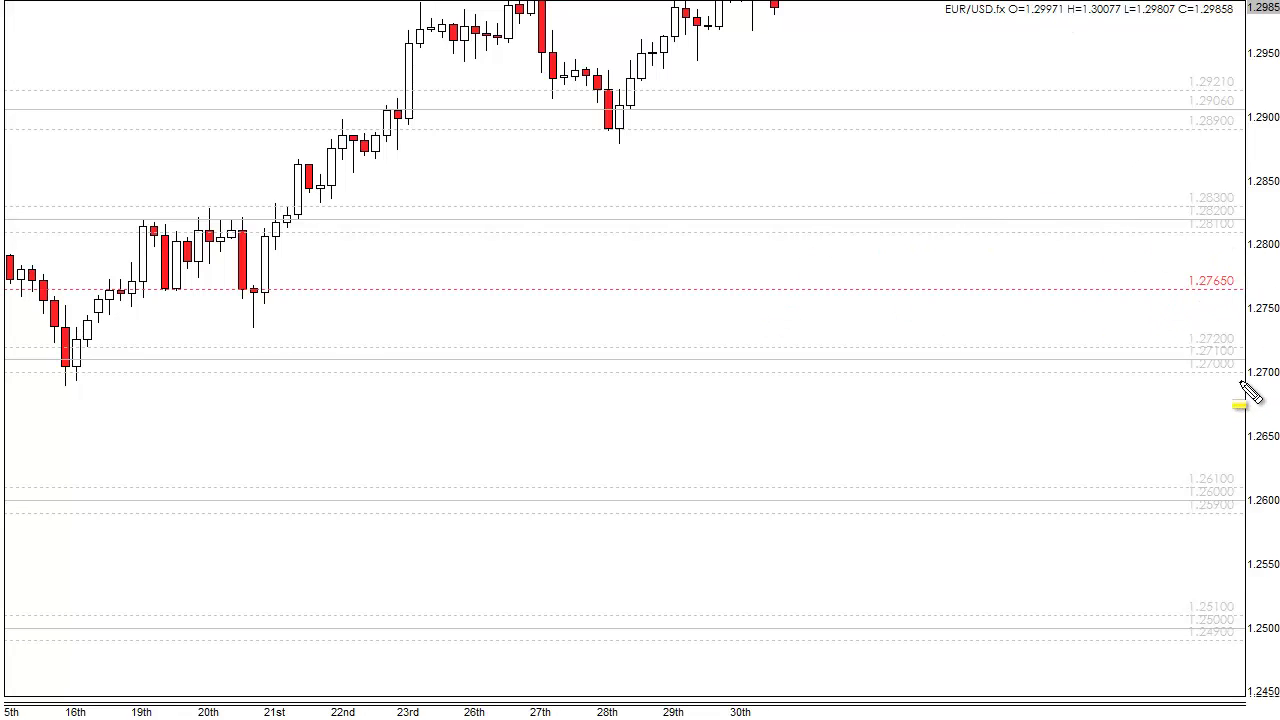
Shade 1.2700–1.2720 yellow, sketch a blue projected fall into it, and arrow the 16th-candle low.
drag(529, 377, 8, 346)
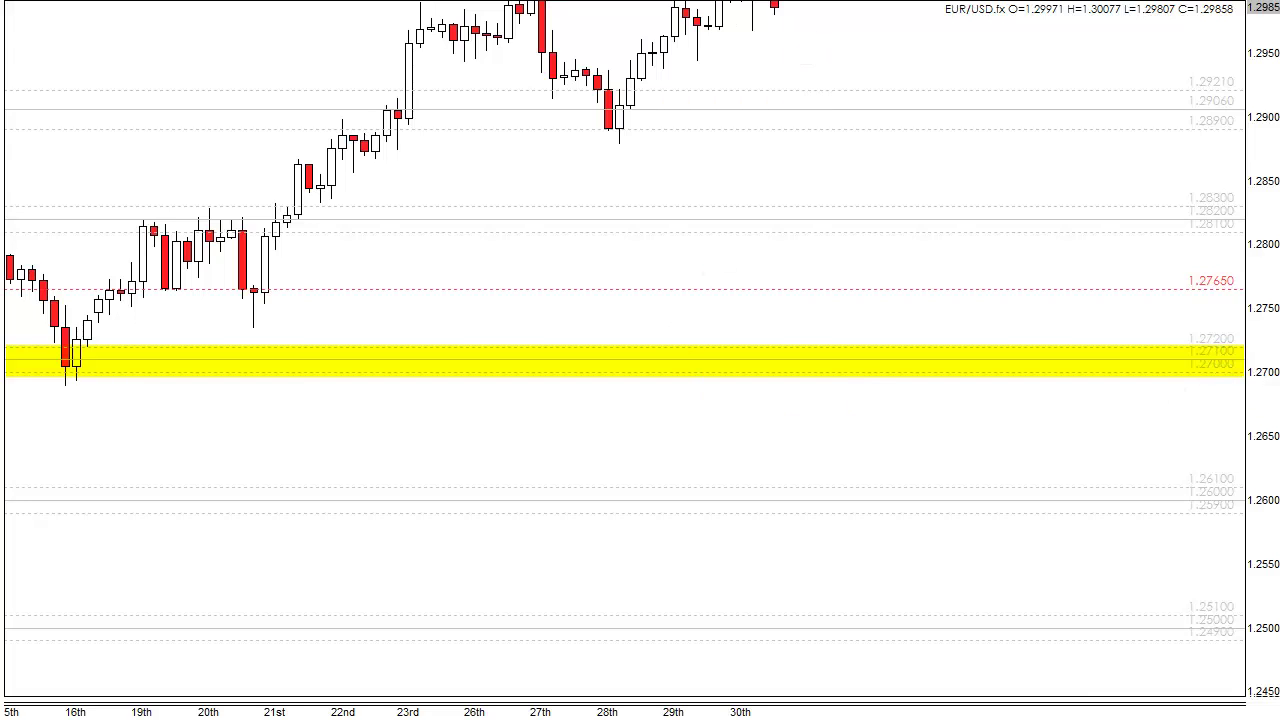
mouse_move(818, 10)
mouse_down()
mouse_move(855, 205)
mouse_move(860, 214)
mouse_move(882, 188)
mouse_move(900, 295)
mouse_move(915, 252)
mouse_move(985, 368)
mouse_move(980, 386)
mouse_move(1016, 351)
mouse_up()
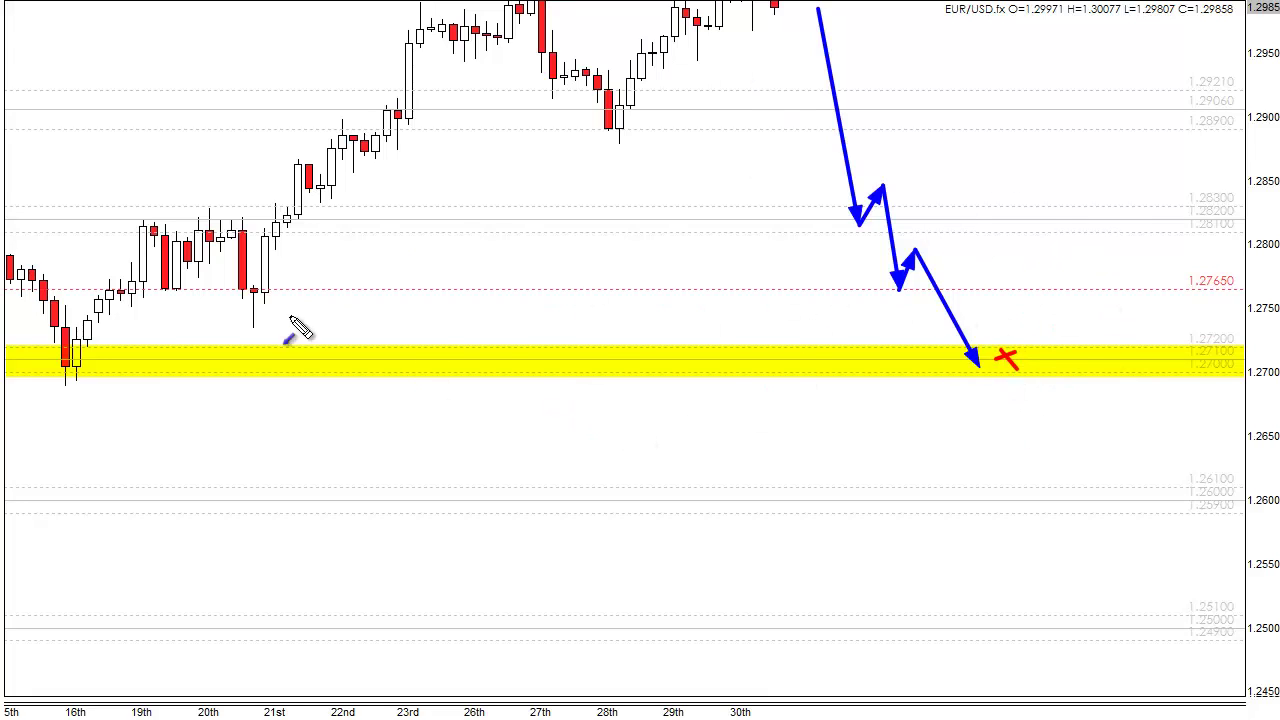
drag(118, 488, 72, 385)
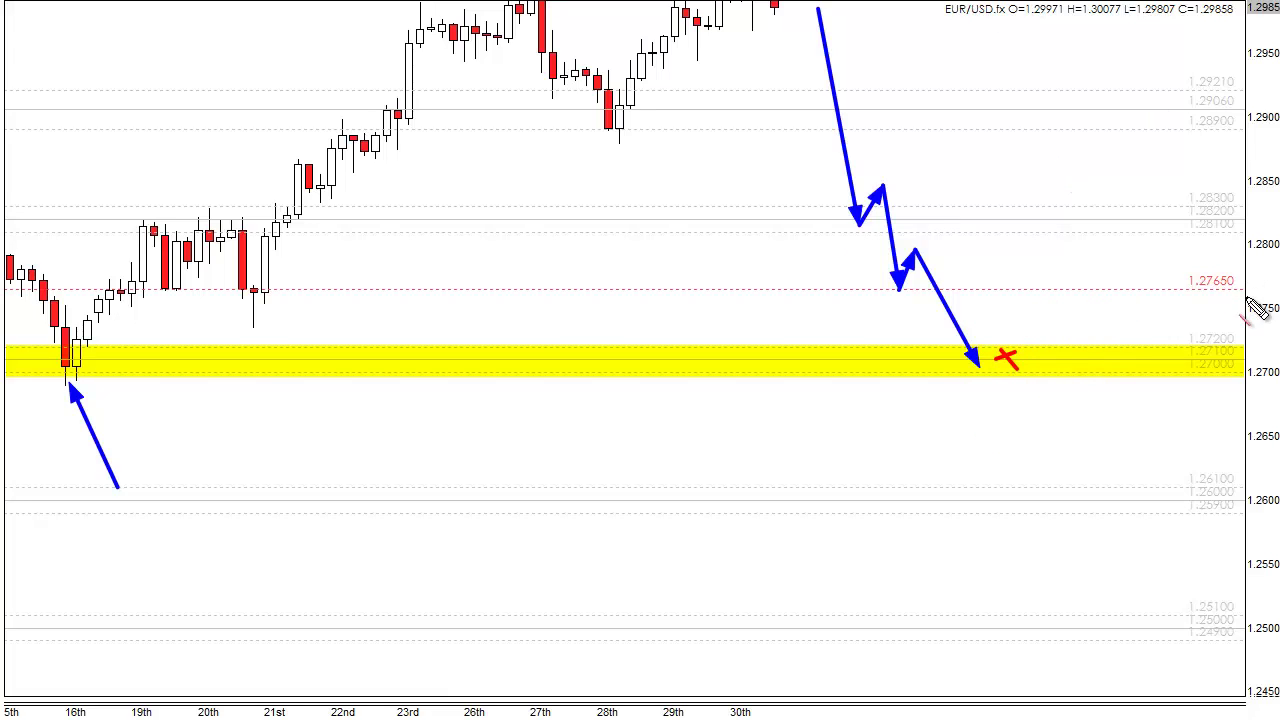
Draw a red level line at 1.2765 and a blue arrow bouncing from the zone up to it.
drag(1248, 290, 829, 289)
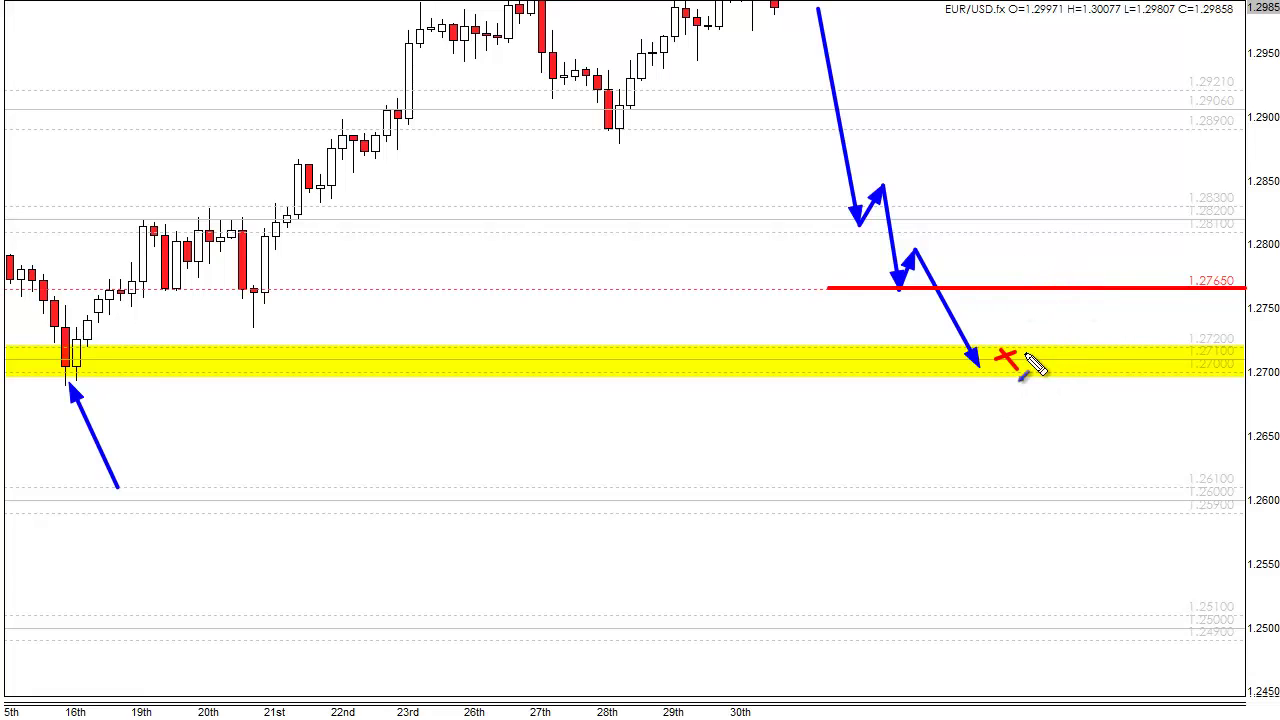
mouse_move(1020, 366)
mouse_down()
mouse_move(1045, 290)
mouse_move(1070, 375)
mouse_up()
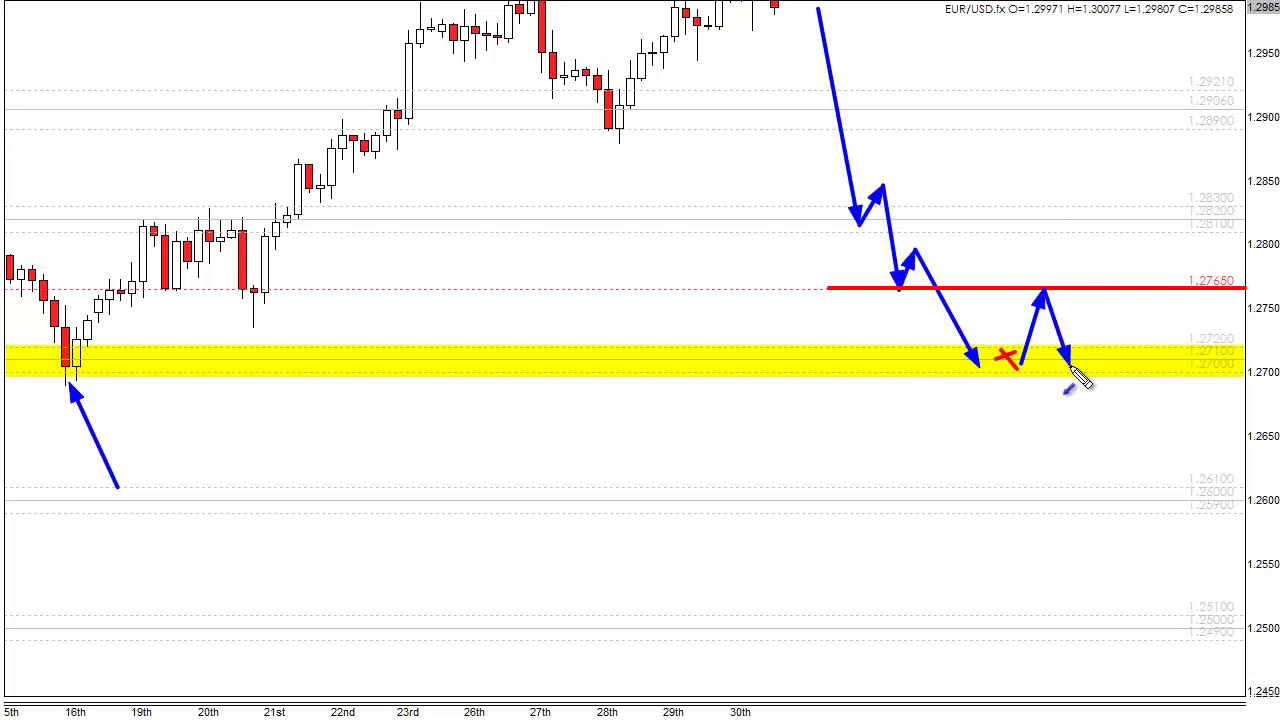